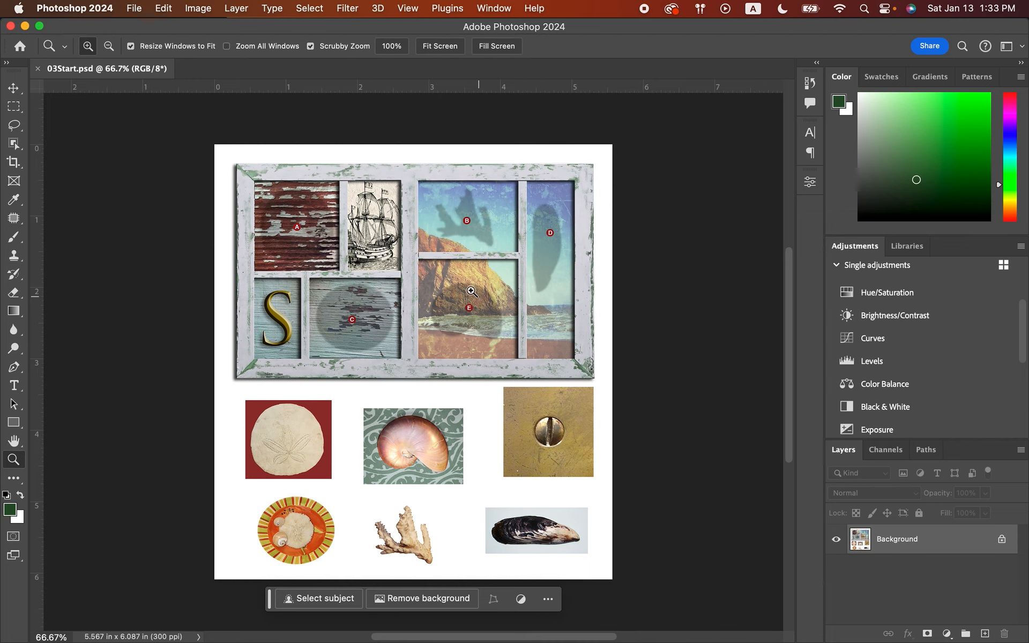
Examine the Move tool and the tool groups for marquee, lasso, and object, quick and Magic Wand selection.
{"action": "left_click", "coordinate": [13, 92]}
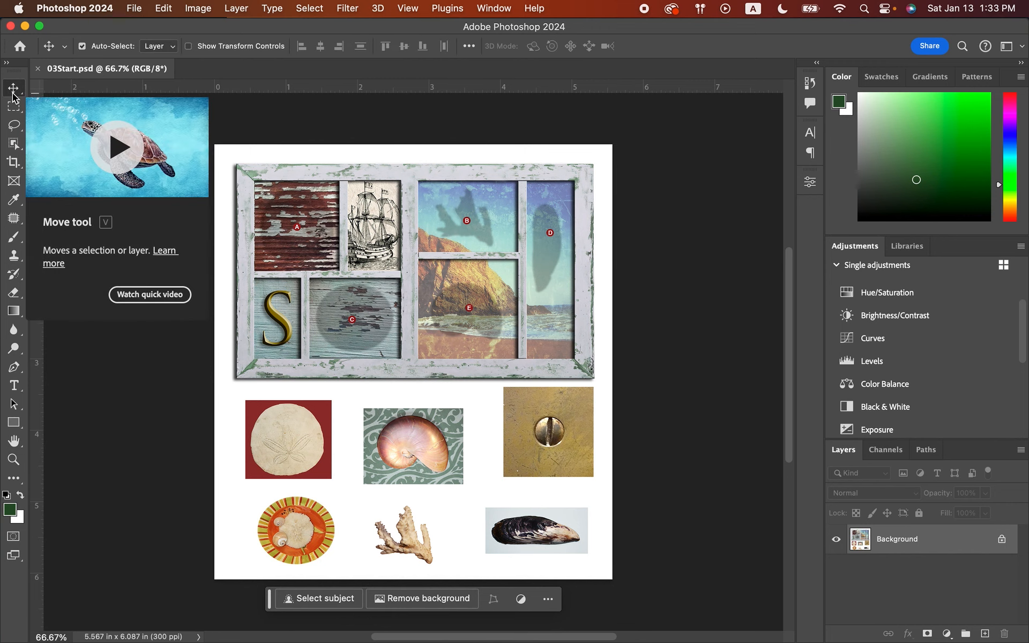
{"action": "left_click", "coordinate": [13, 92]}
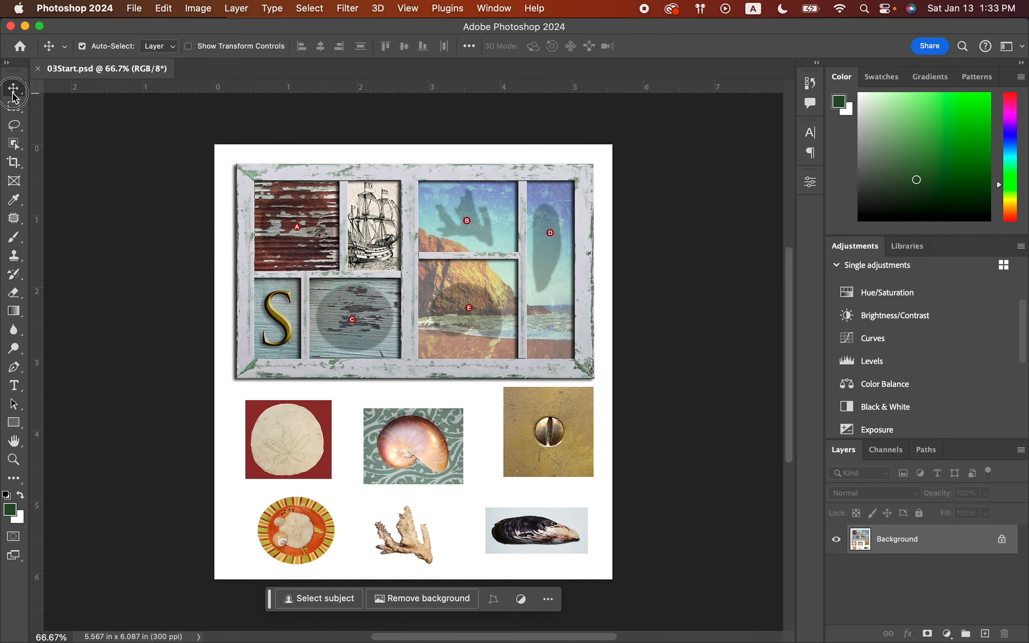
{"action": "left_click", "coordinate": [13, 96]}
{"action": "left_click", "coordinate": [14, 108]}
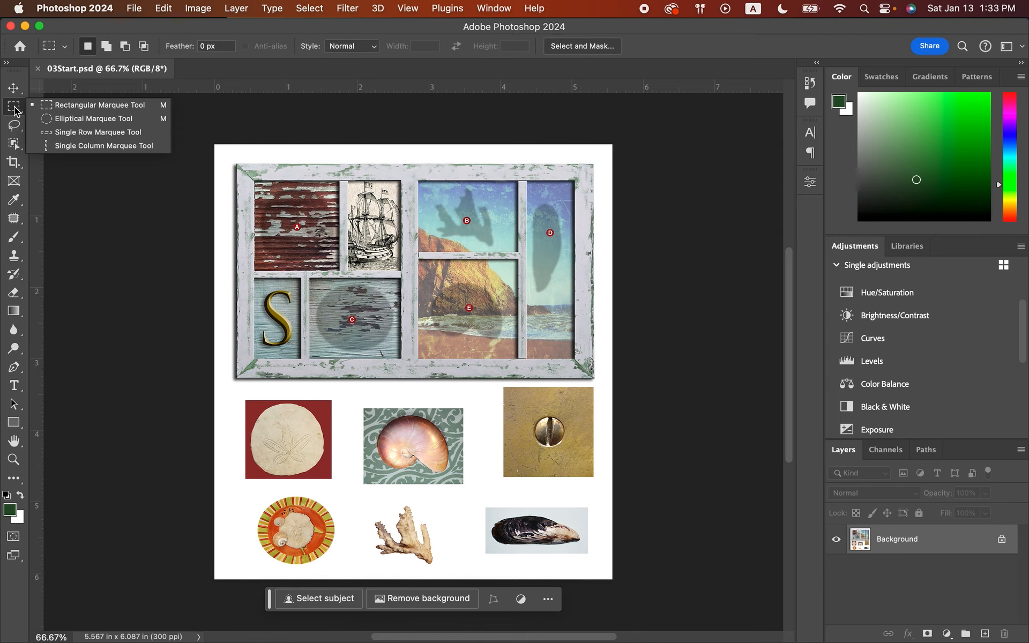
{"action": "left_click", "coordinate": [14, 125]}
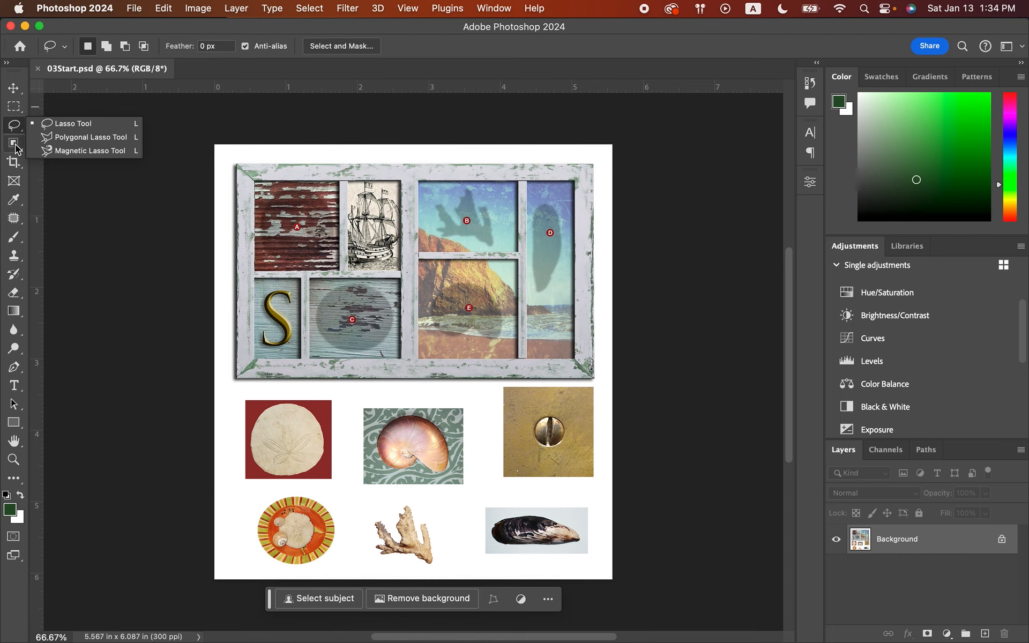
{"action": "left_click", "coordinate": [15, 144]}
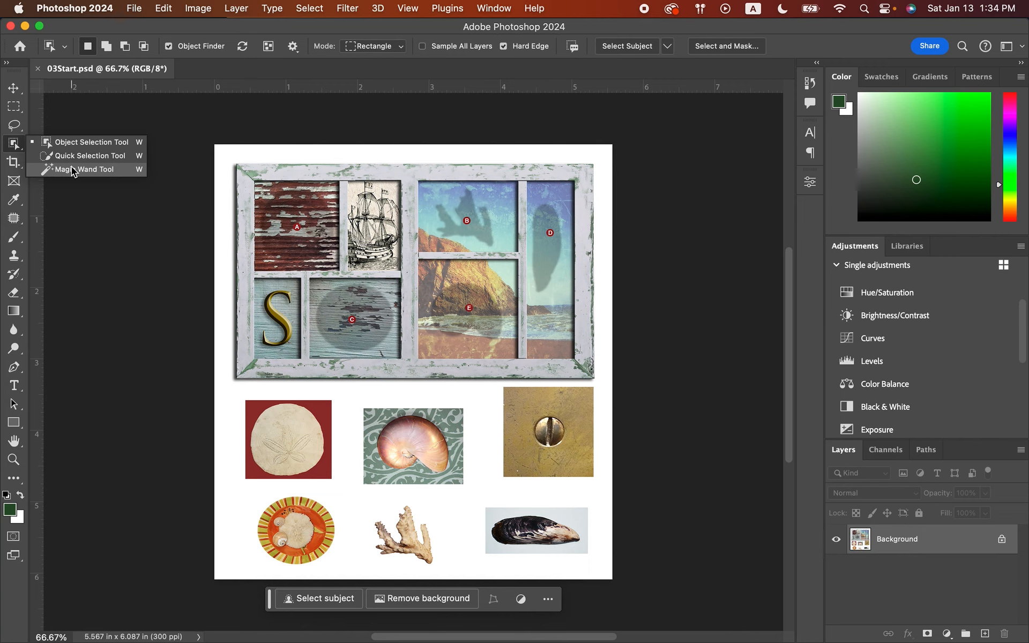
{"action": "left_click", "coordinate": [134, 219]}
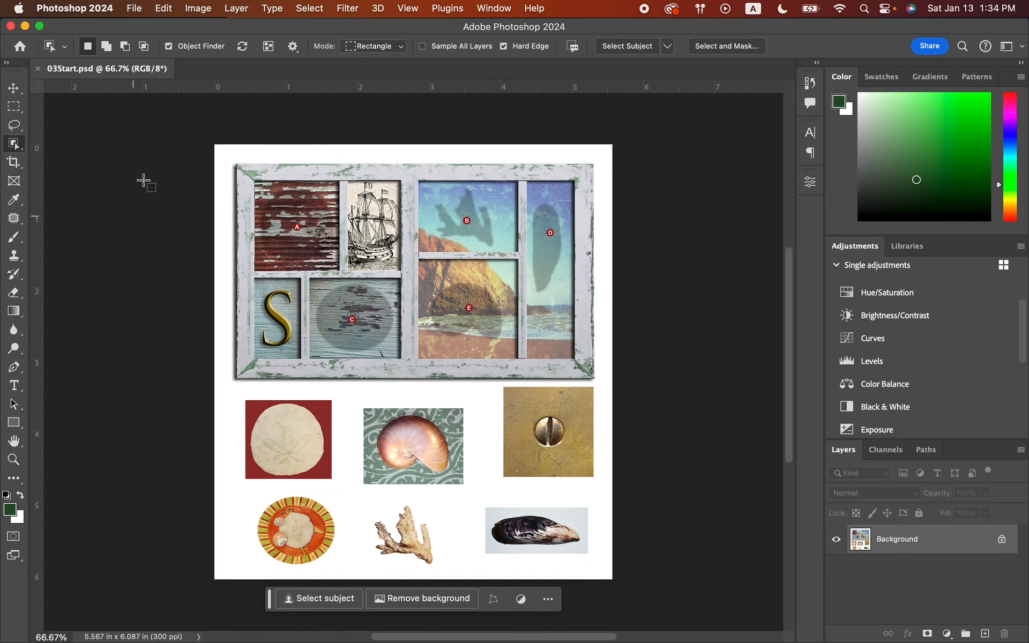
Save the document as 03working.psd in Photoshop format in the Lesson03 folder.
{"action": "left_click", "coordinate": [133, 10]}
{"action": "left_click", "coordinate": [171, 166]}
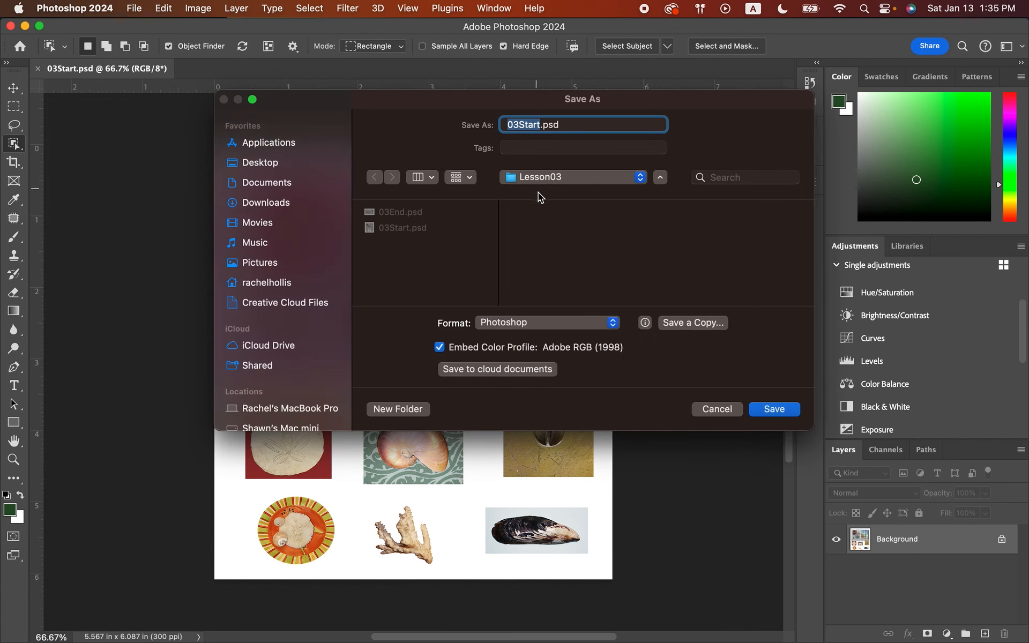
{"action": "type", "text": "03working"}
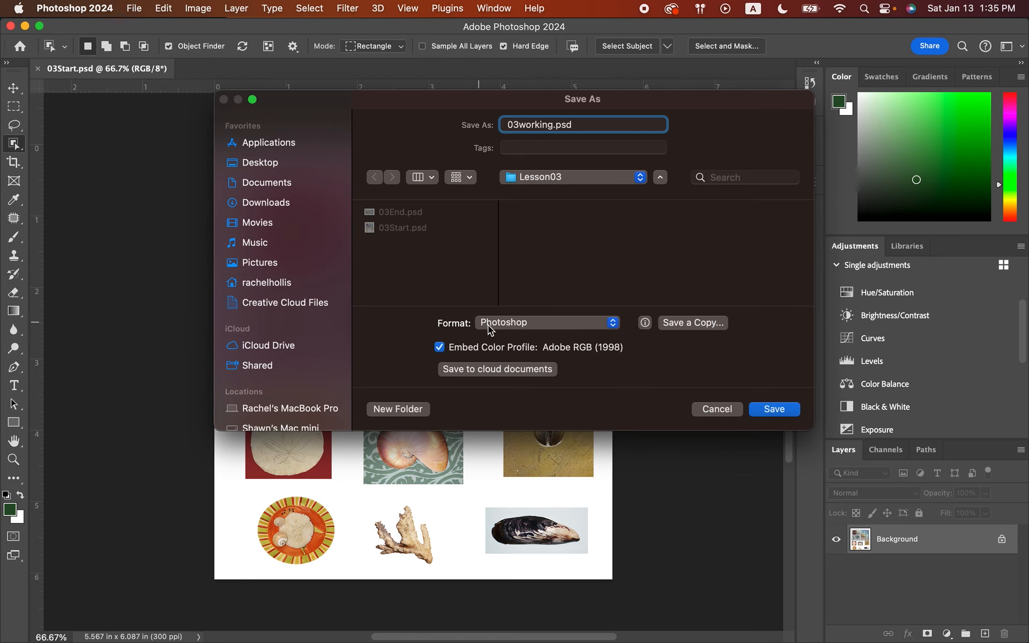
{"action": "left_click", "coordinate": [774, 409]}
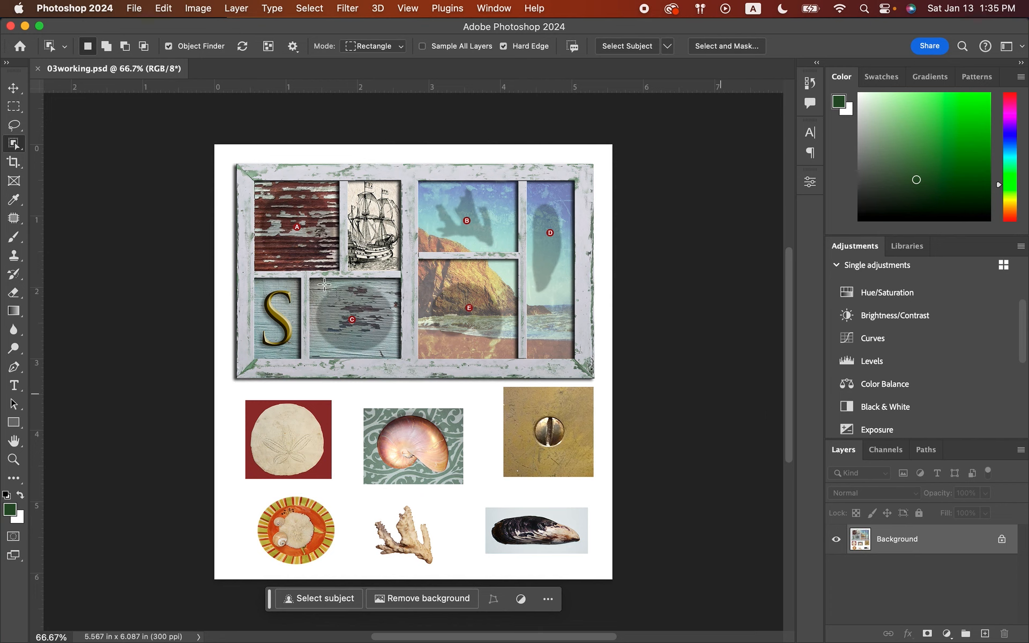
Try the Magic Wand on the red background around the sand dollar and on the sand dollar itself, clearing each selection.
{"action": "right_click", "coordinate": [13, 144]}
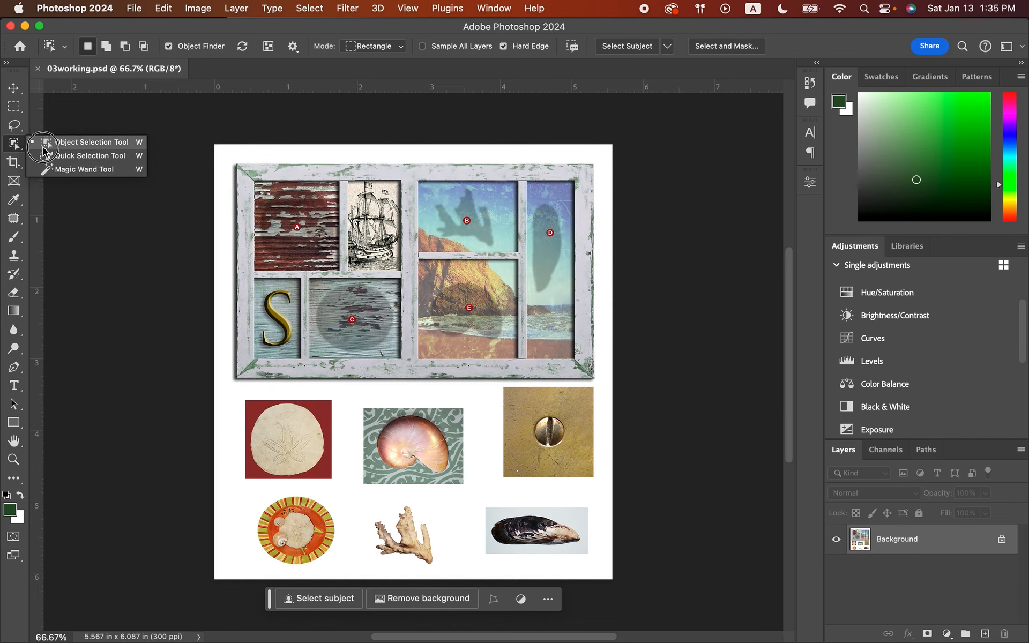
{"action": "left_click", "coordinate": [14, 146]}
{"action": "right_click", "coordinate": [13, 145]}
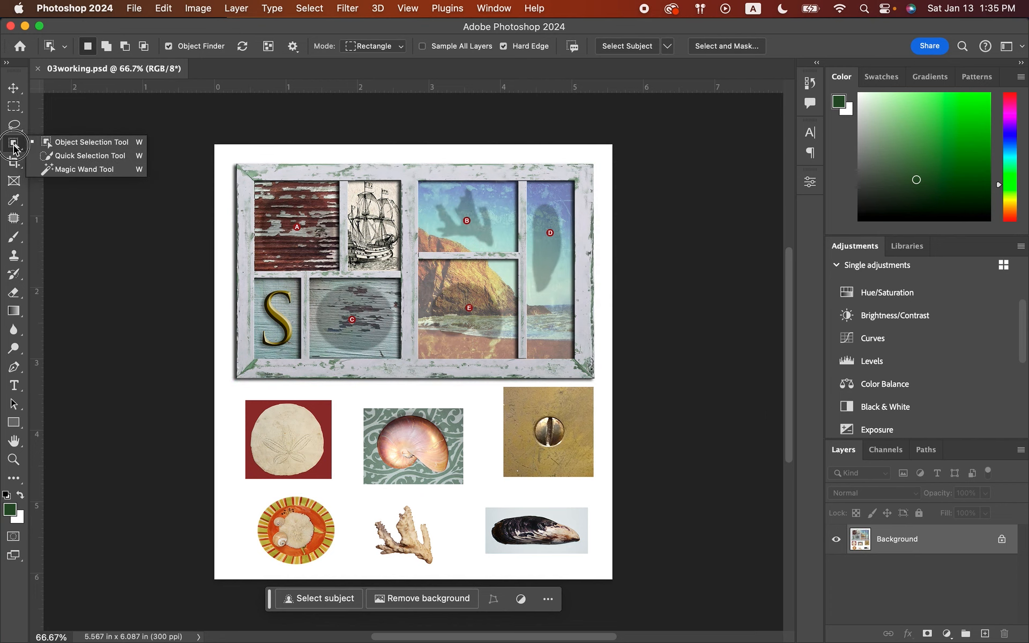
{"action": "left_click", "coordinate": [72, 169]}
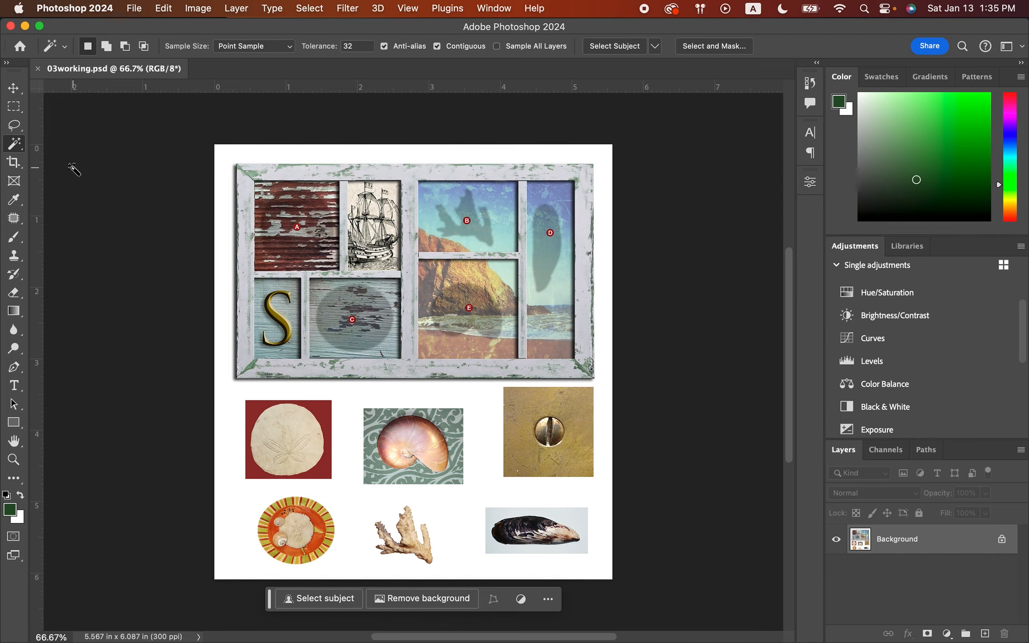
{"action": "left_click", "coordinate": [14, 460]}
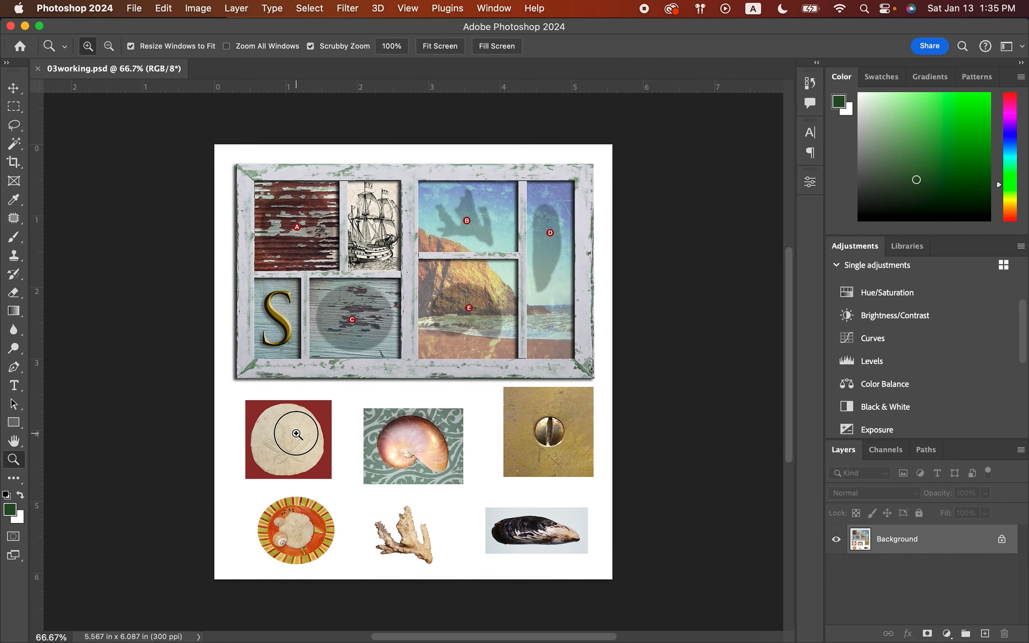
{"action": "left_click", "coordinate": [297, 434]}
{"action": "left_click", "coordinate": [297, 435]}
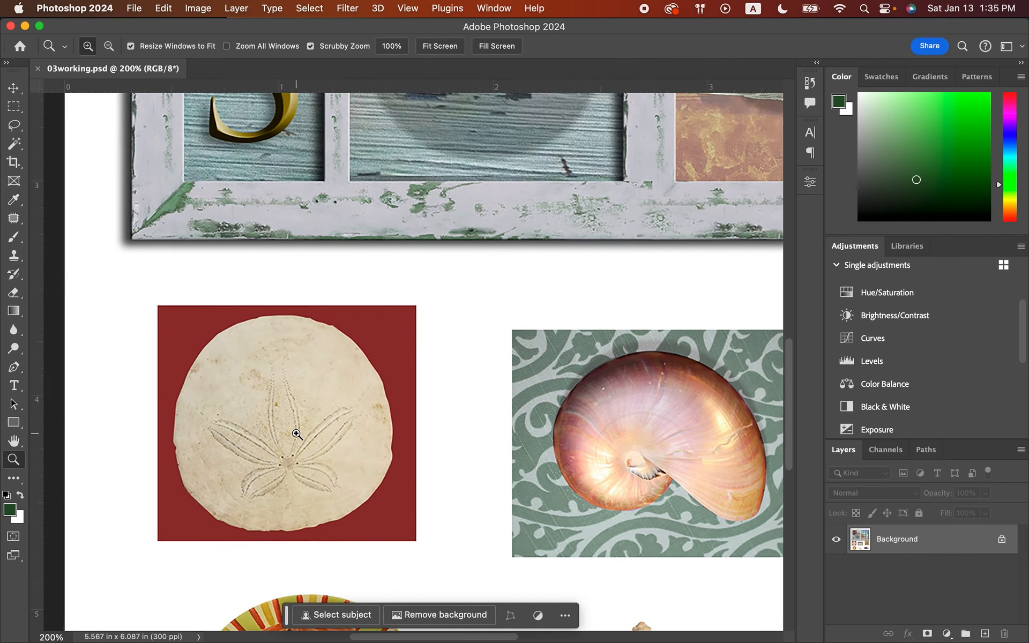
{"action": "left_click", "coordinate": [296, 434]}
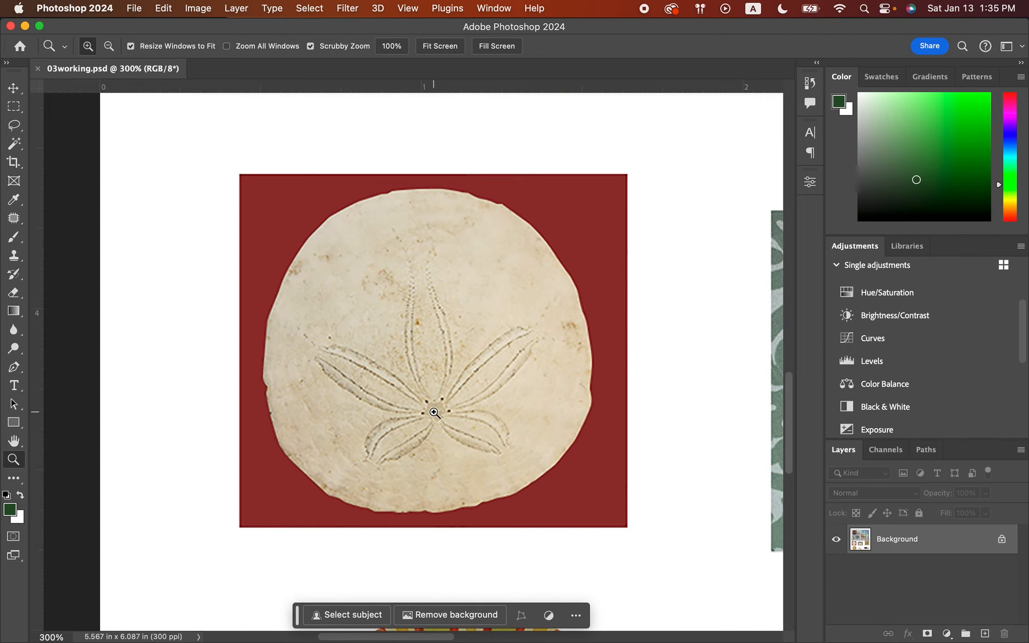
{"action": "left_click", "coordinate": [15, 145]}
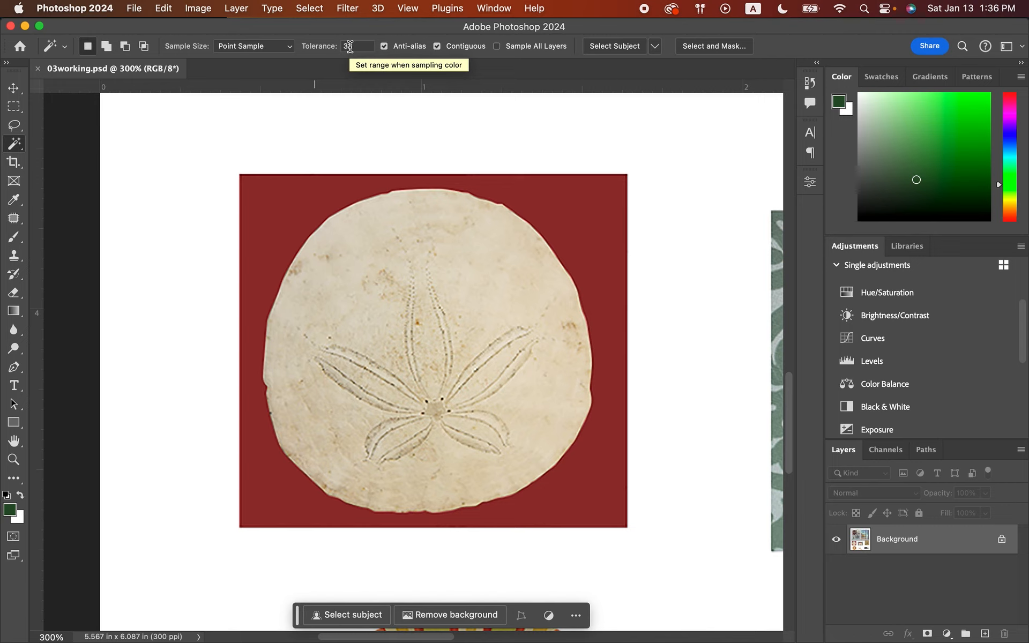
{"action": "left_click", "coordinate": [270, 207]}
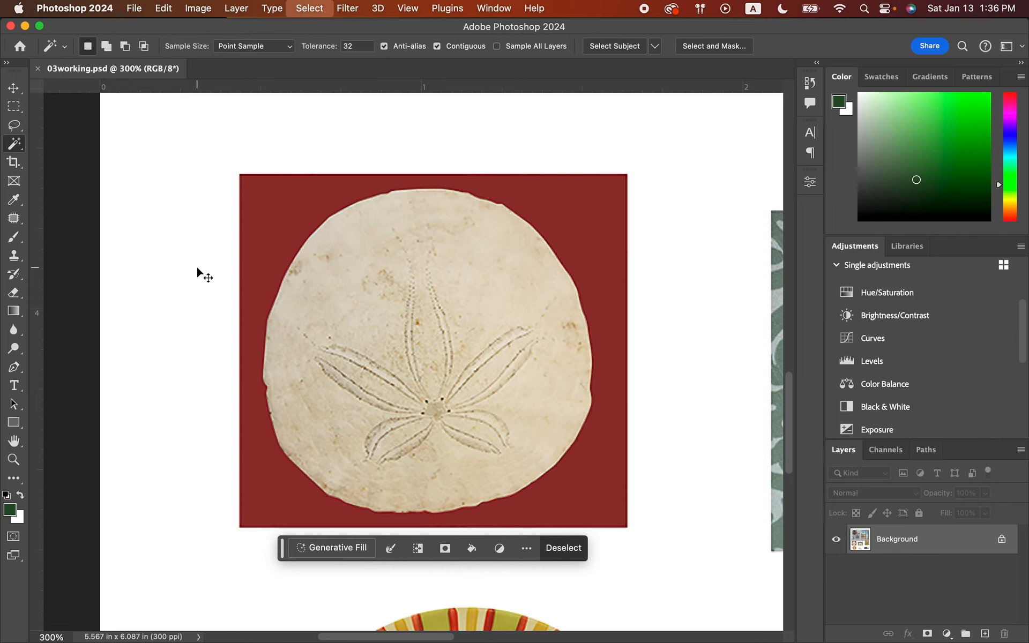
{"action": "key", "text": "super+d"}
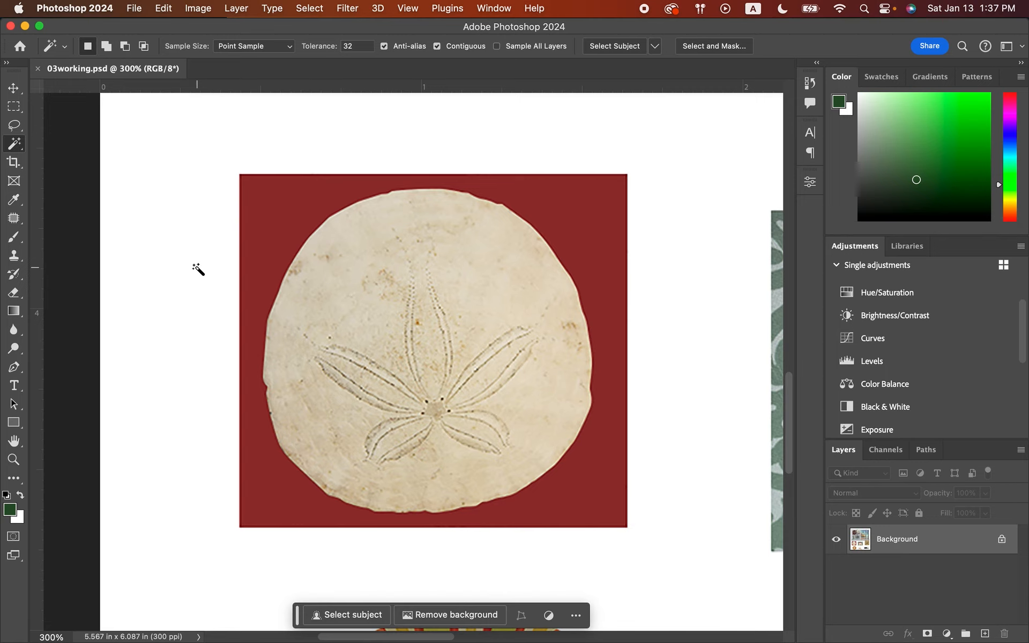
{"action": "left_click", "coordinate": [395, 267]}
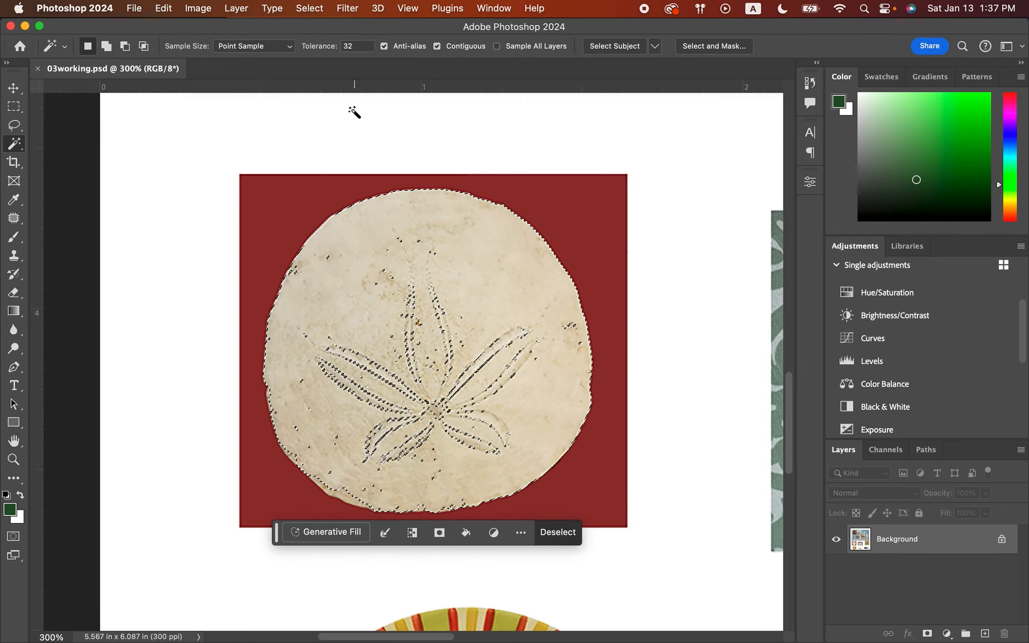
{"action": "key", "text": "super+d"}
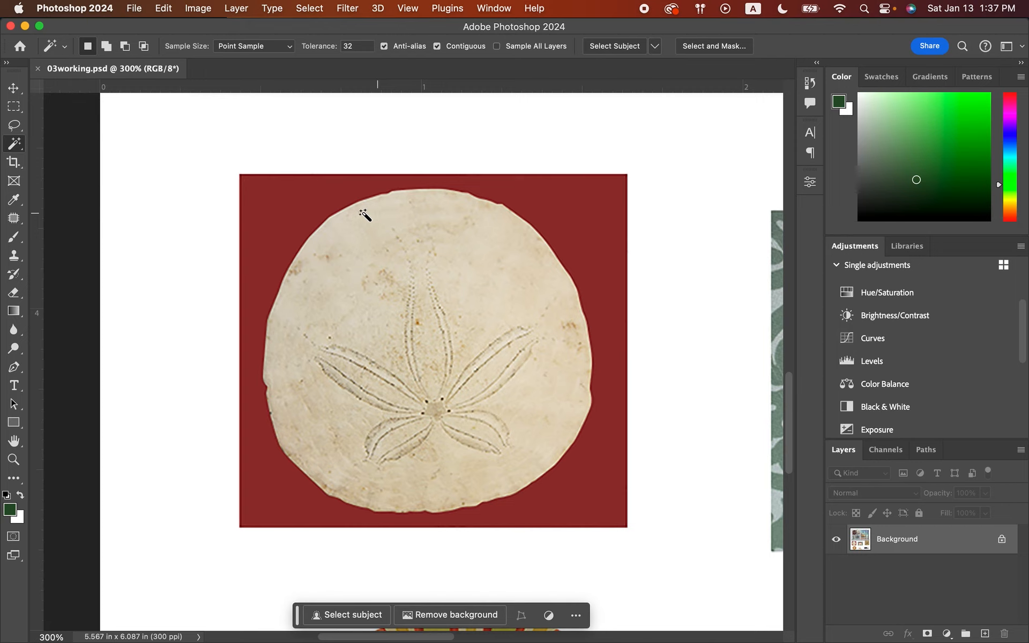
Select the whole sand dollar using the Quick Selection tool with Enhance Edge turned on.
{"action": "left_click", "coordinate": [15, 146]}
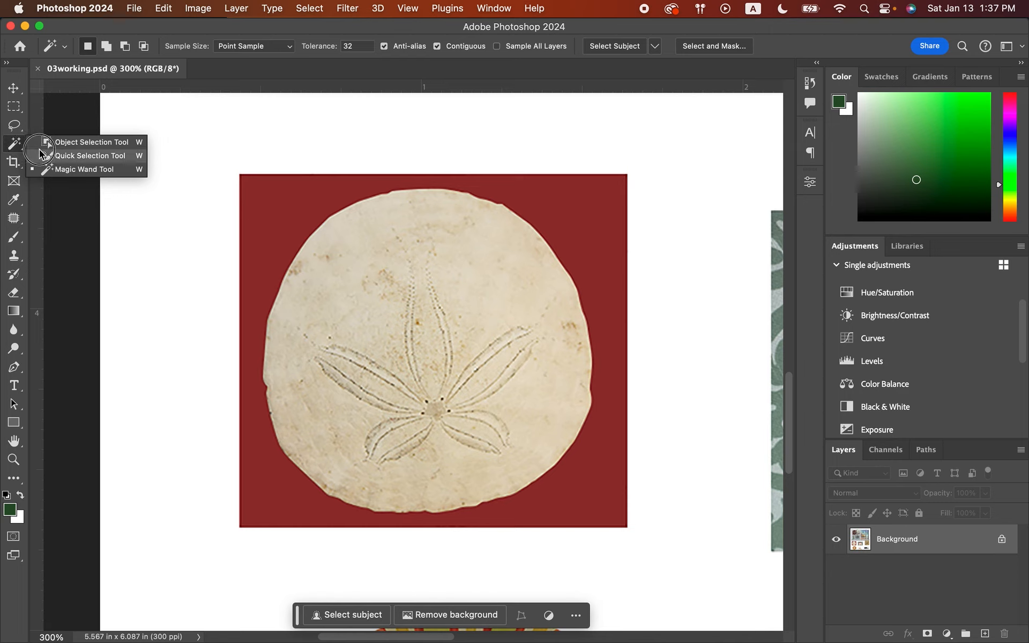
{"action": "left_click", "coordinate": [71, 157]}
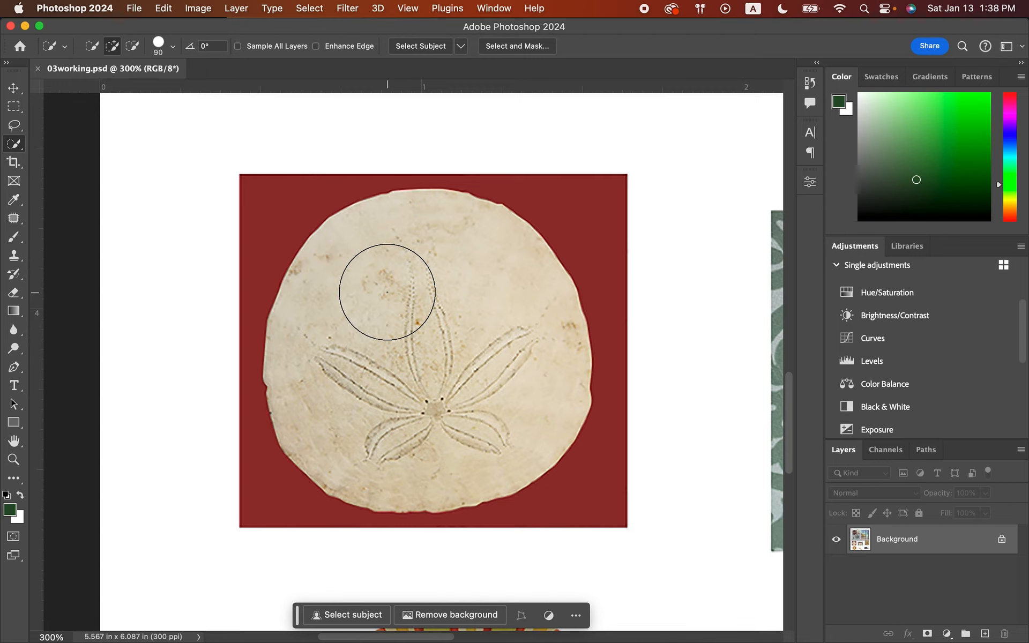
{"action": "left_click", "coordinate": [316, 47]}
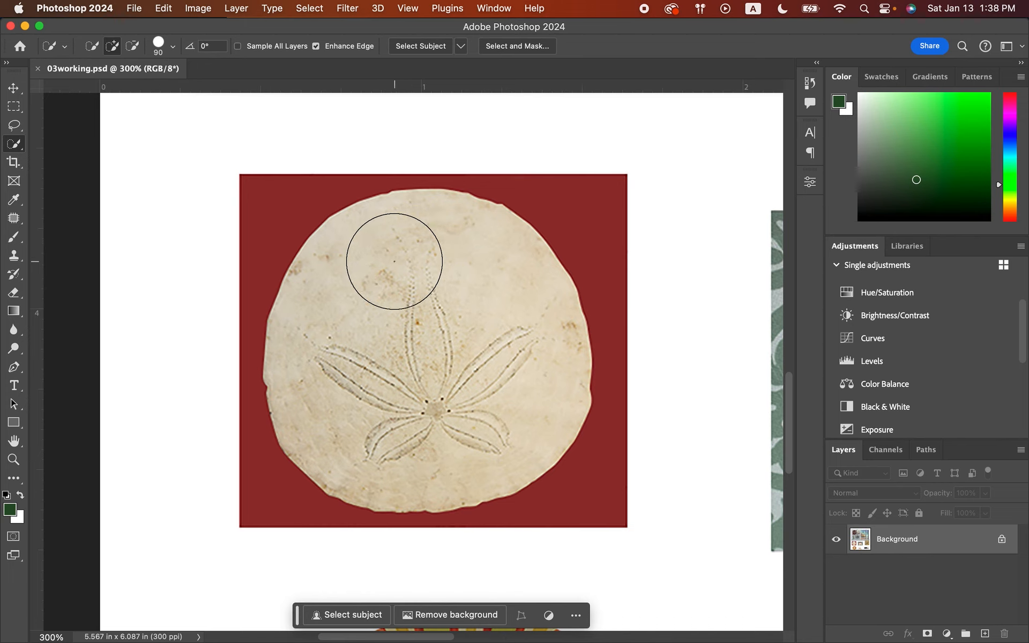
{"action": "mouse_move", "coordinate": [395, 262]}
{"action": "left_mouse_down"}
{"action": "mouse_move", "coordinate": [381, 272]}
{"action": "mouse_move", "coordinate": [374, 319]}
{"action": "left_mouse_up"}
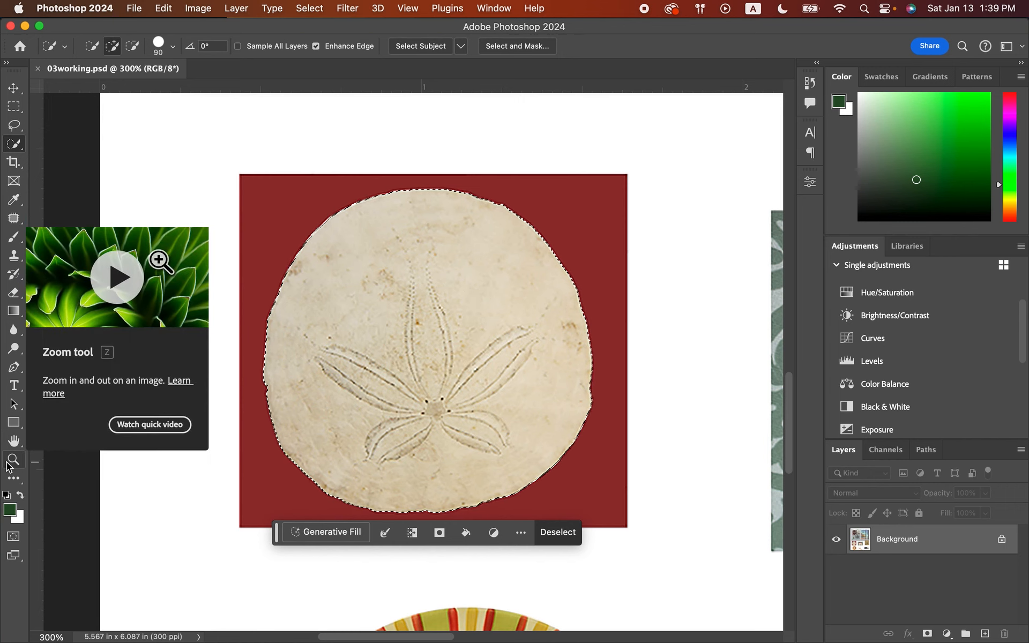
{"action": "left_click", "coordinate": [163, 8]}
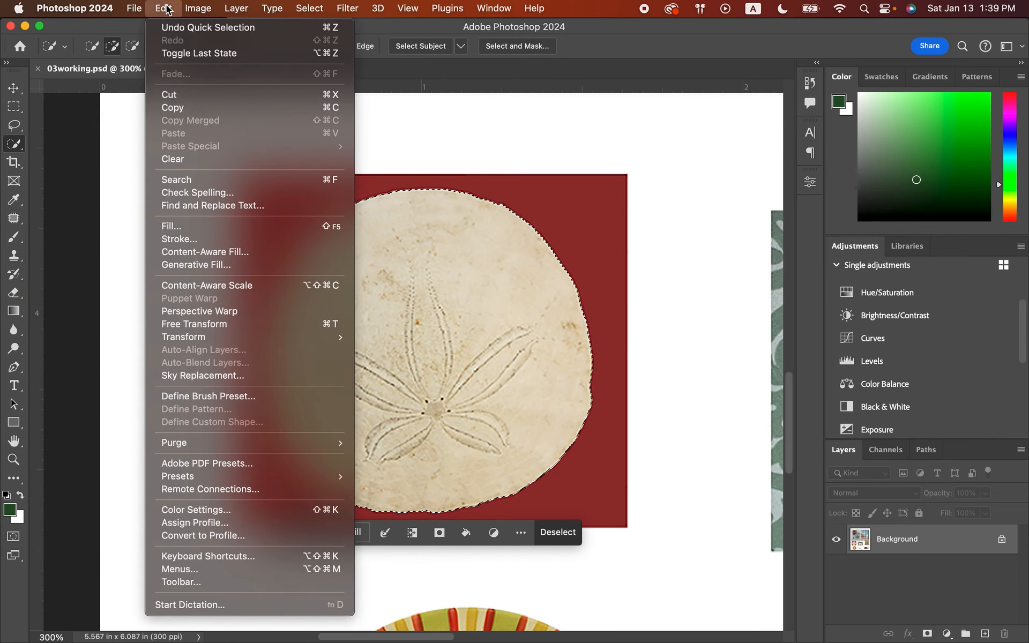
{"action": "mouse_move", "coordinate": [137, 7]}
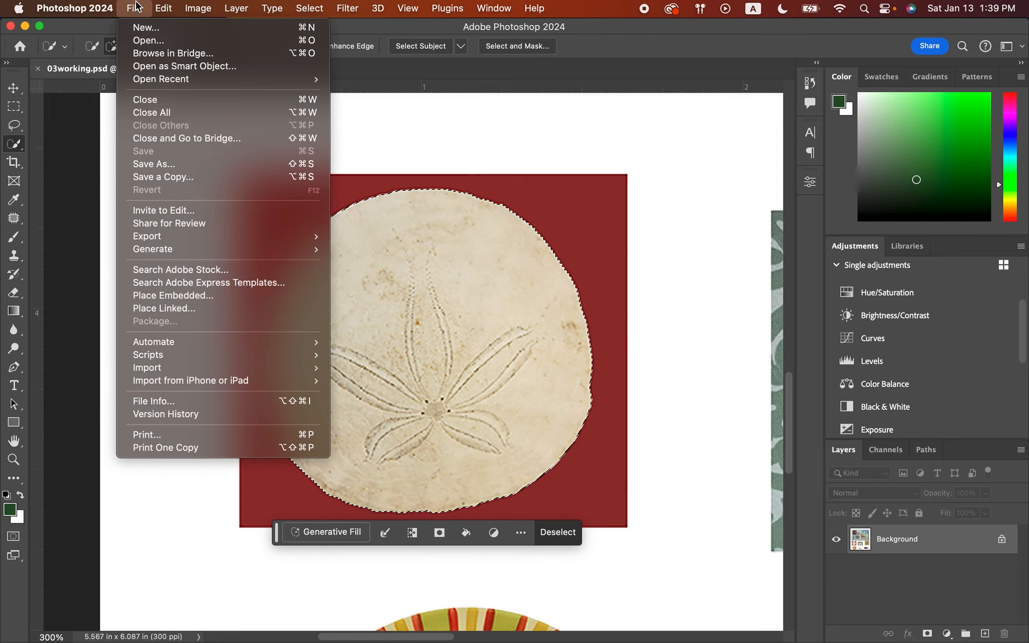
{"action": "left_click", "coordinate": [137, 7]}
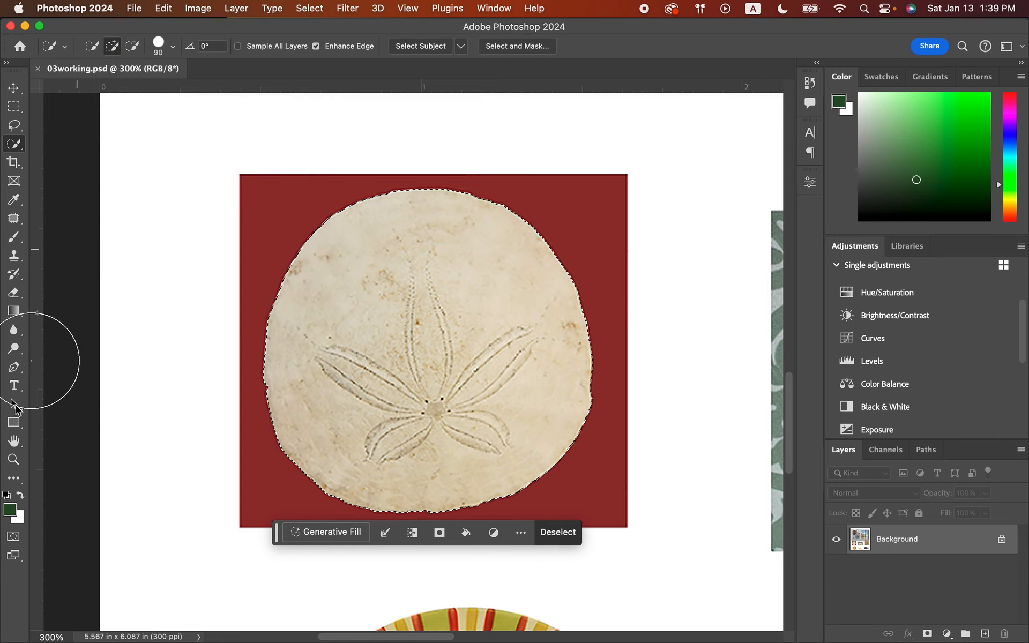
Fit the whole document in view and activate the Move tool for the selected sand dollar.
{"action": "left_click", "coordinate": [13, 460]}
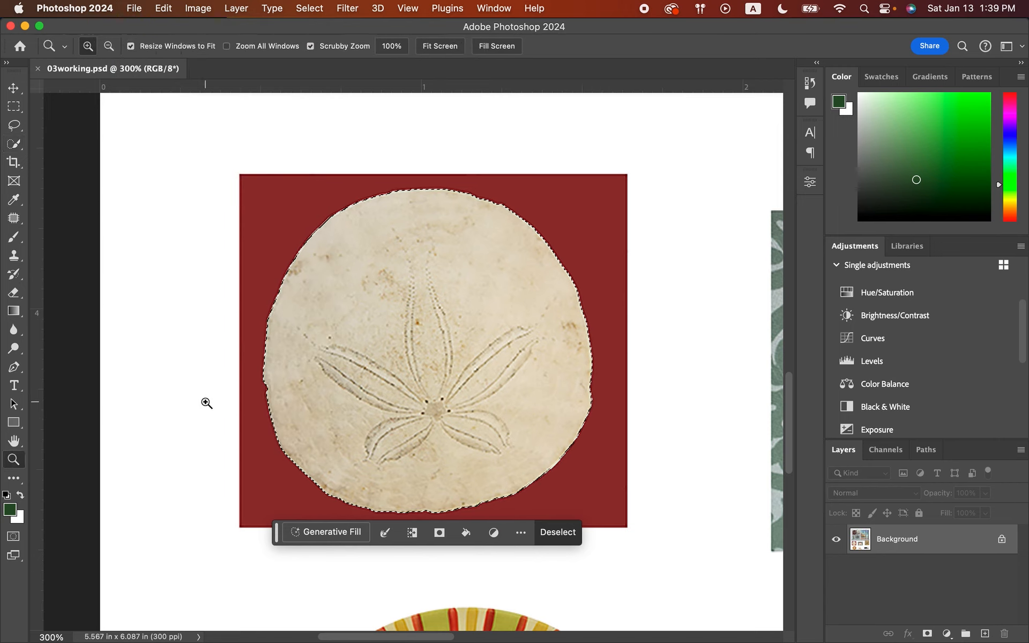
{"action": "left_click_drag", "start_coordinate": [205, 403], "coordinate": [243, 521]}
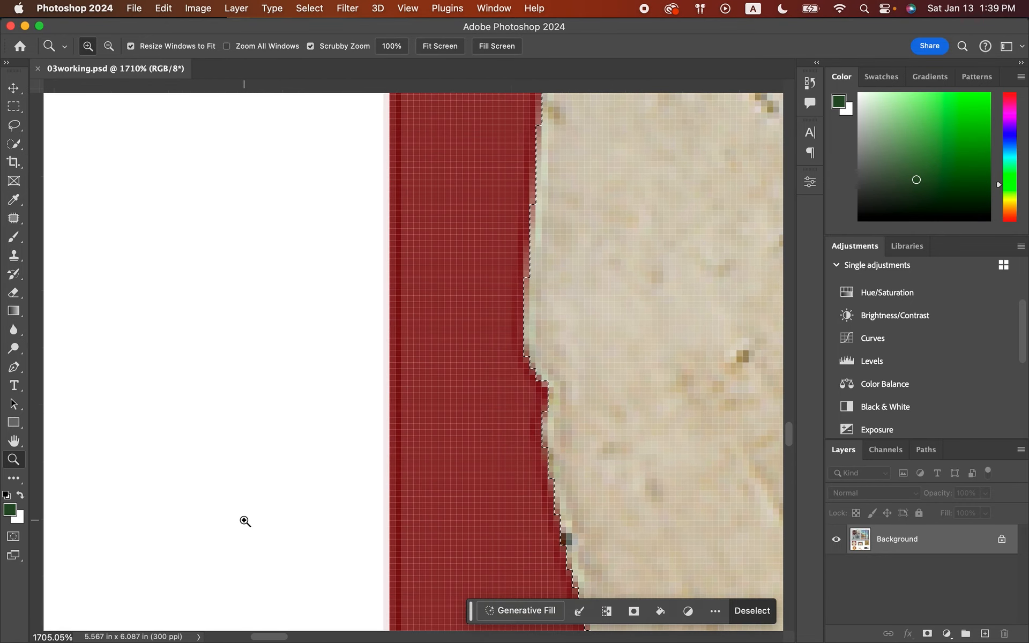
{"action": "left_click", "coordinate": [206, 461], "text": "alt"}
{"action": "left_click_drag", "start_coordinate": [206, 462], "coordinate": [206, 464]}
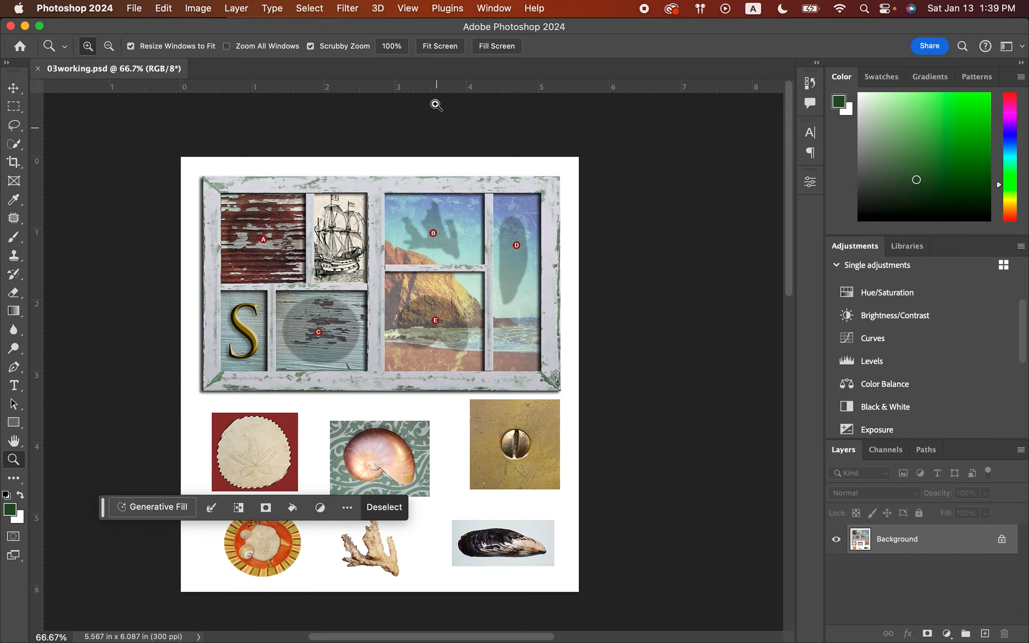
{"action": "left_click", "coordinate": [433, 46]}
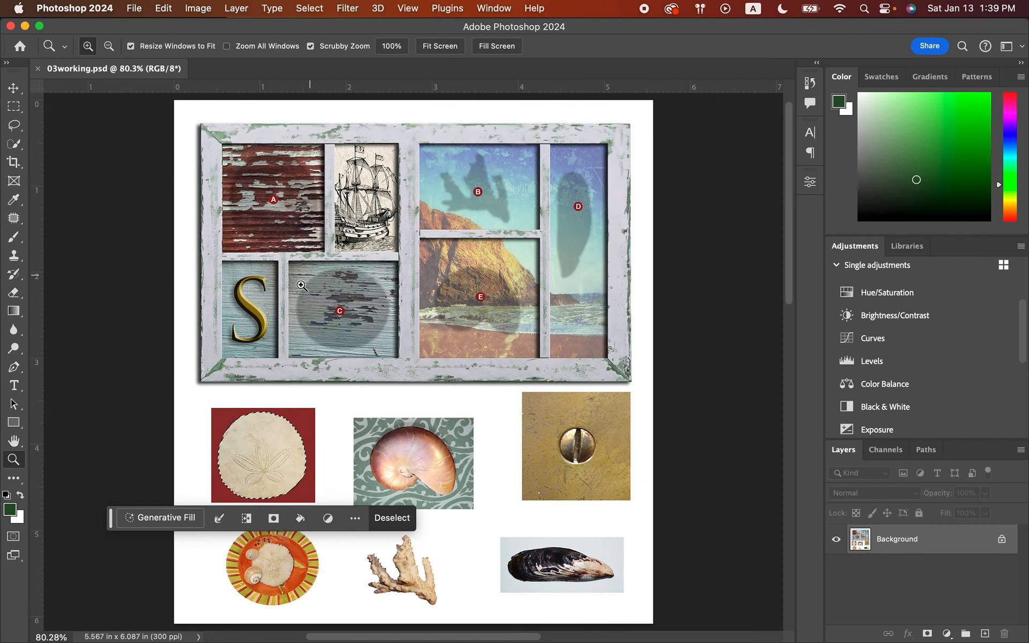
{"action": "left_click", "coordinate": [14, 89]}
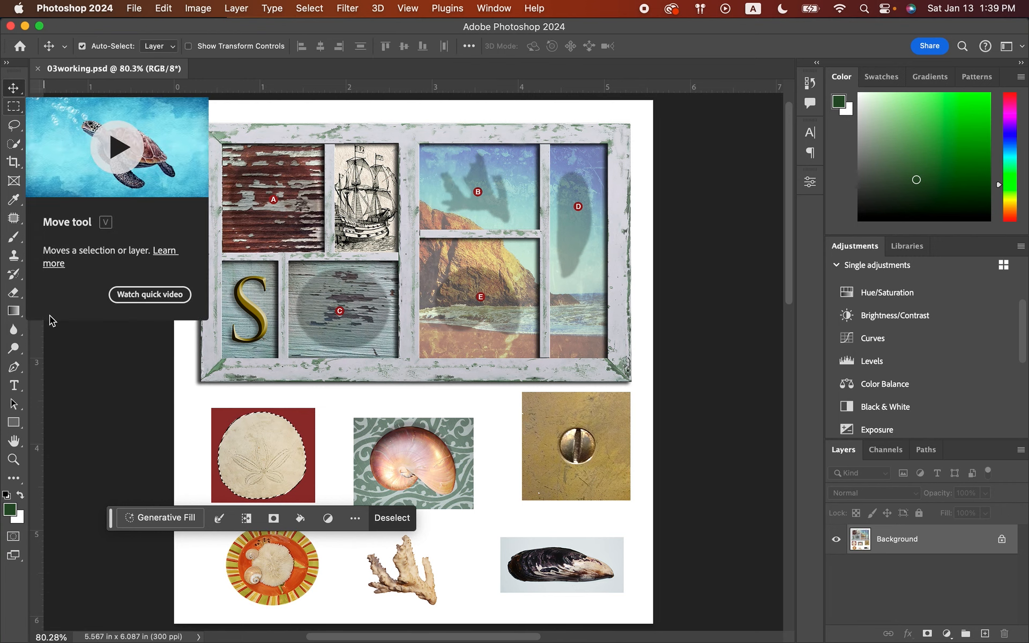
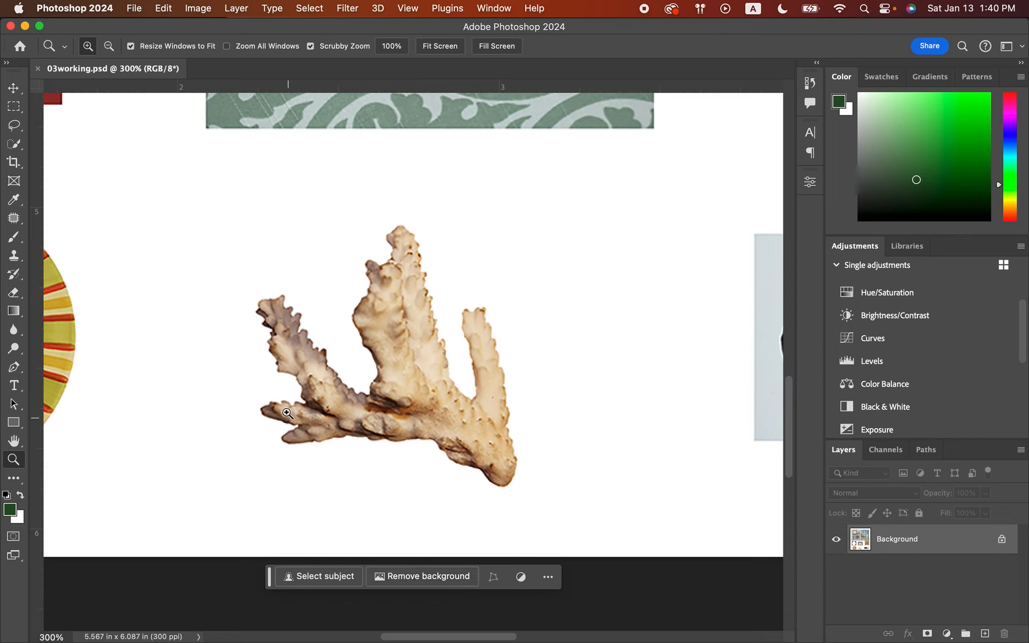
Select the piece of coral on the white background with the Object Selection tool in Rectangle mode.
{"action": "left_click", "coordinate": [15, 148]}
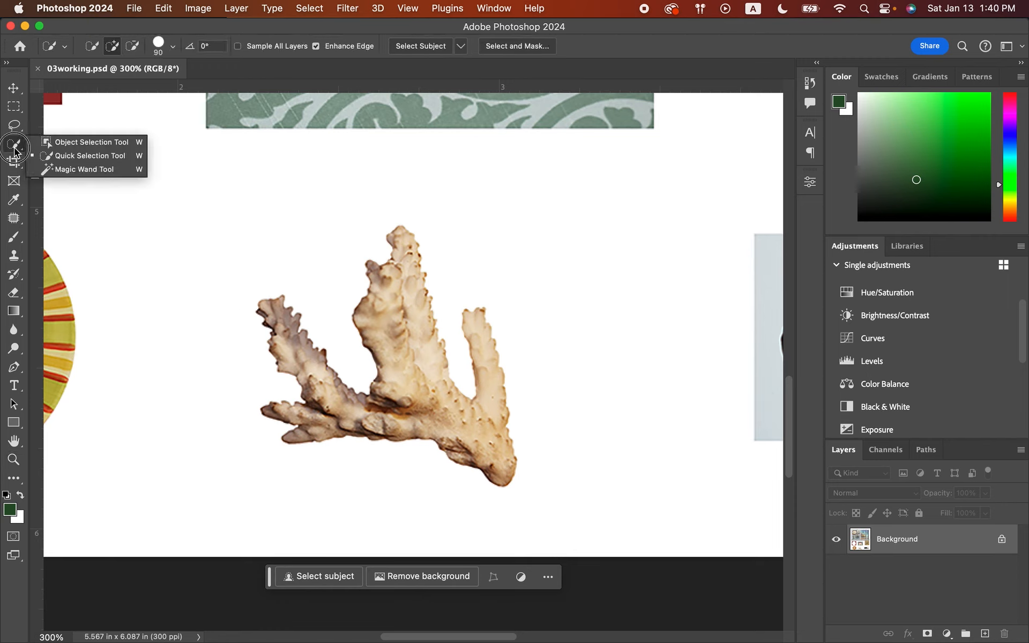
{"action": "left_click", "coordinate": [63, 148]}
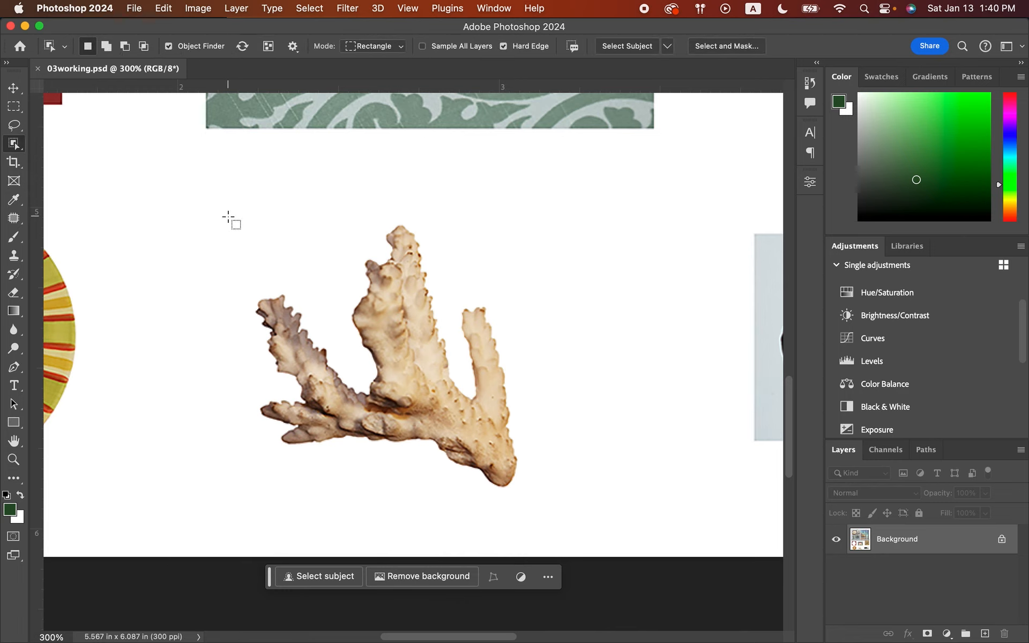
{"action": "left_click_drag", "start_coordinate": [230, 219], "coordinate": [551, 506]}
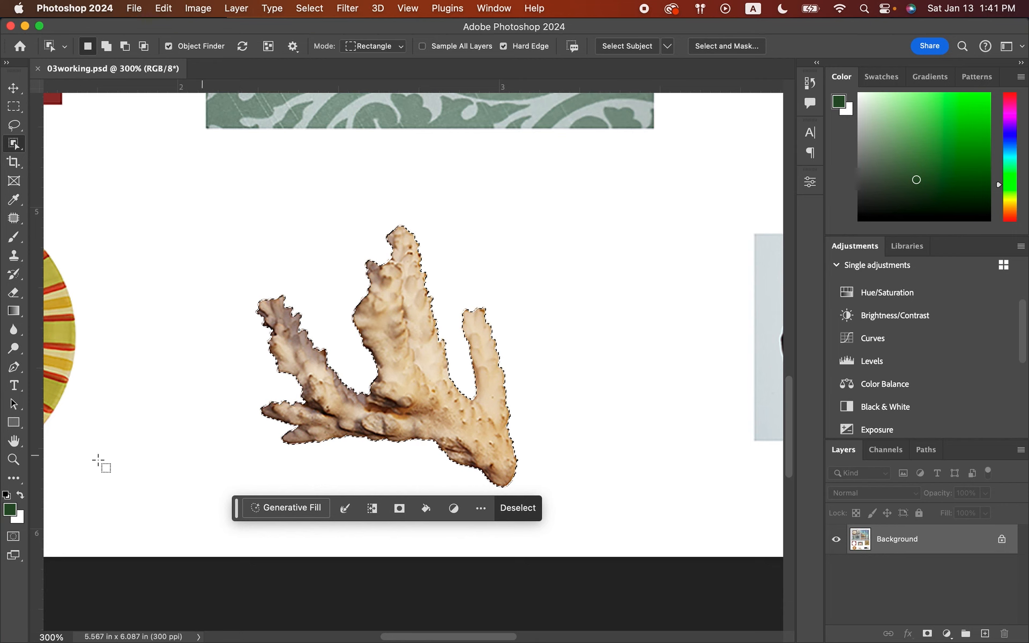
Move the selected coral onto the shadow marked B in the frame and clear the selection.
{"action": "left_click", "coordinate": [12, 458]}
{"action": "left_click", "coordinate": [451, 47]}
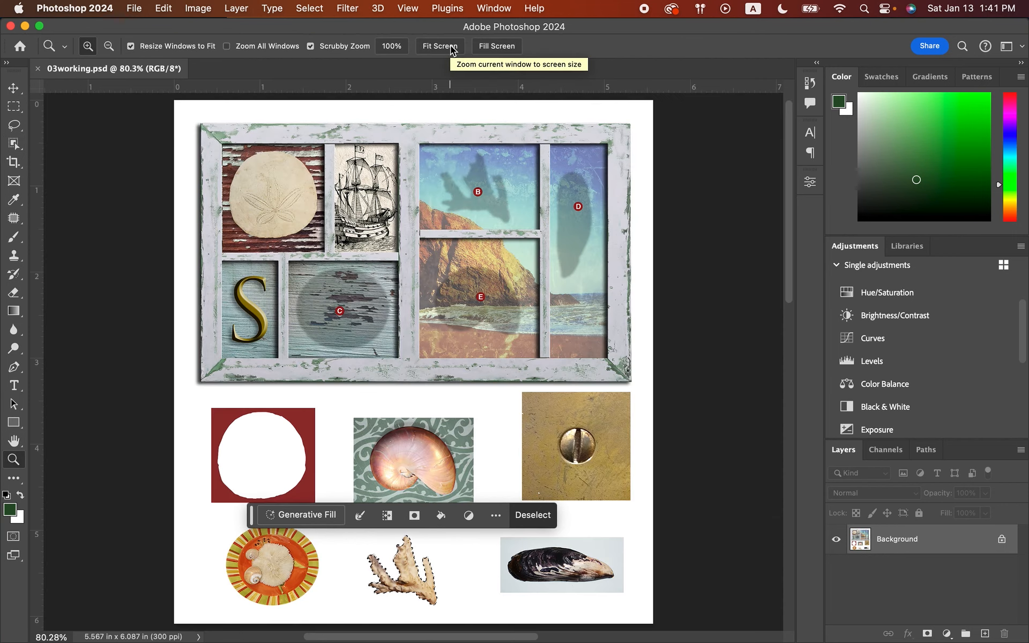
{"action": "left_click", "coordinate": [13, 89]}
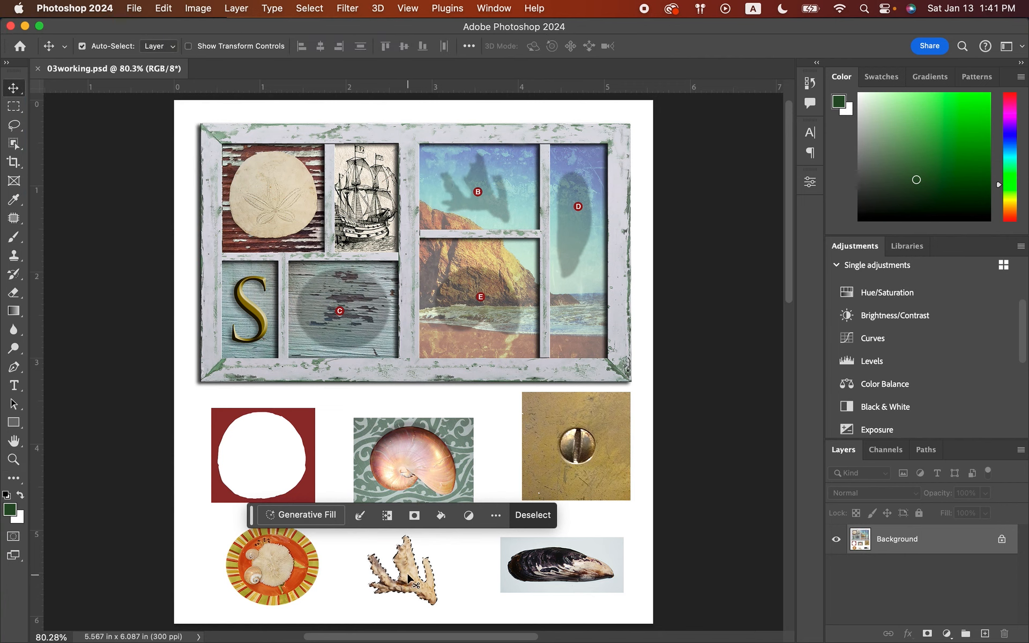
{"action": "left_click_drag", "start_coordinate": [408, 563], "coordinate": [478, 190]}
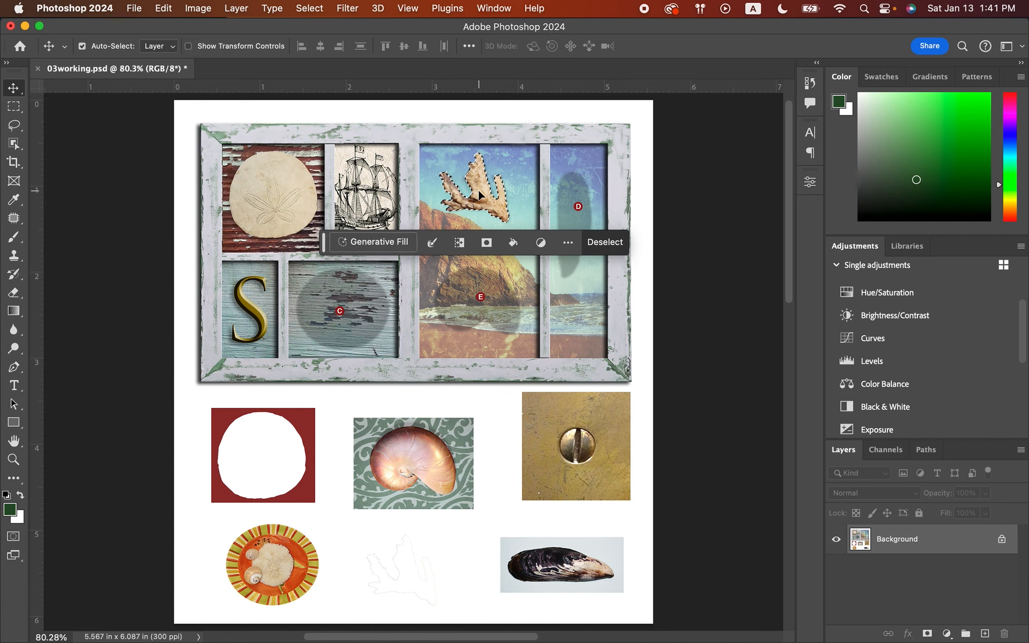
{"action": "key", "text": "super+d"}
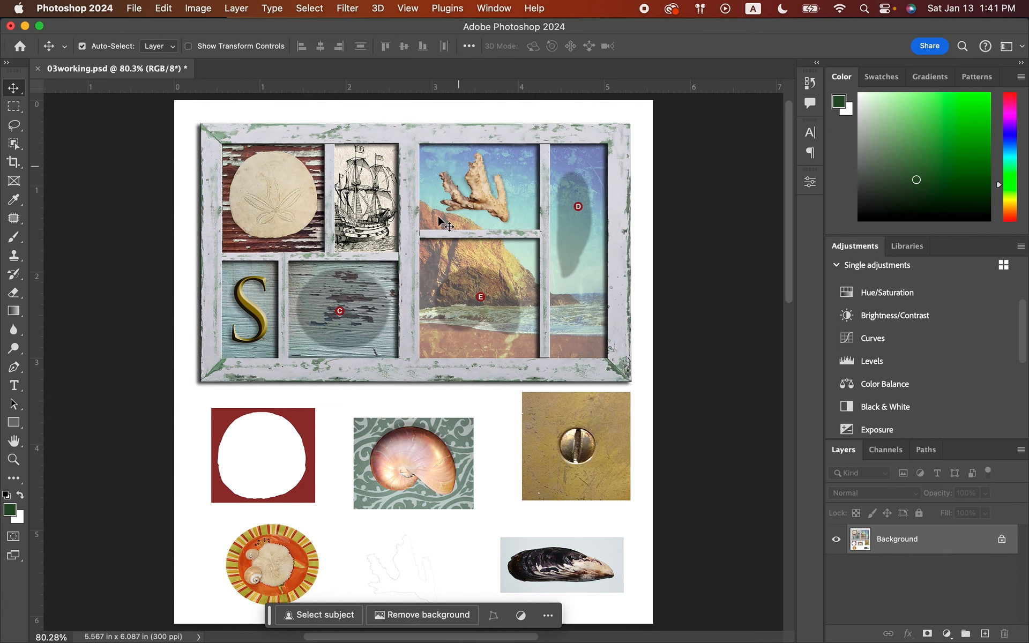
{"action": "left_click_drag", "start_coordinate": [481, 181], "coordinate": [474, 210]}
{"action": "key", "text": "super+z"}
Select the striped plate of shells with an elliptical marquee about 1.080 in wide and 0.950 in high, aligned to its rim.
{"action": "left_click", "coordinate": [12, 459]}
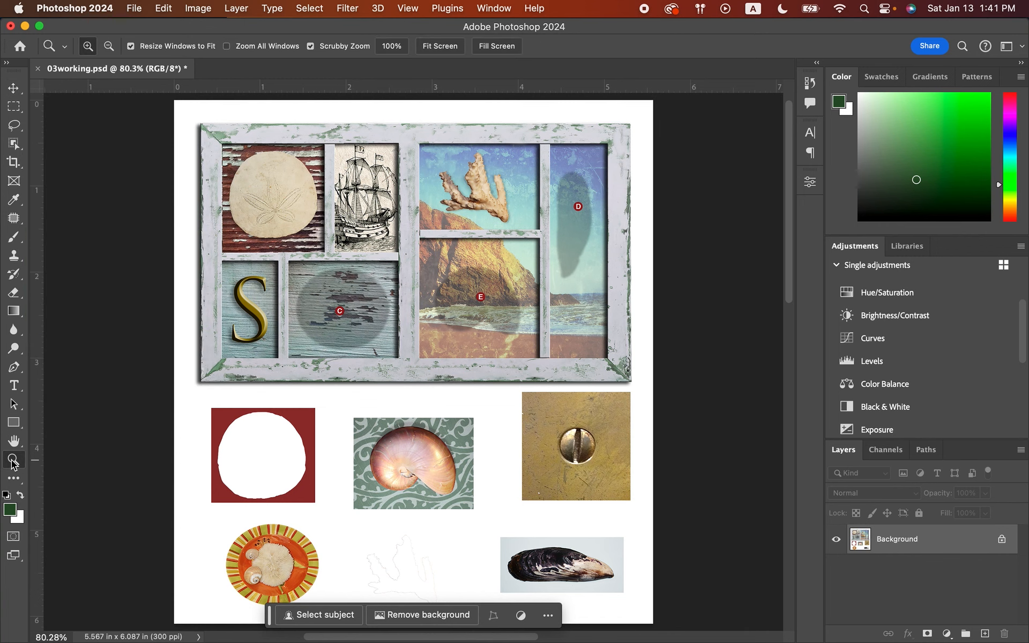
{"action": "left_click", "coordinate": [260, 577]}
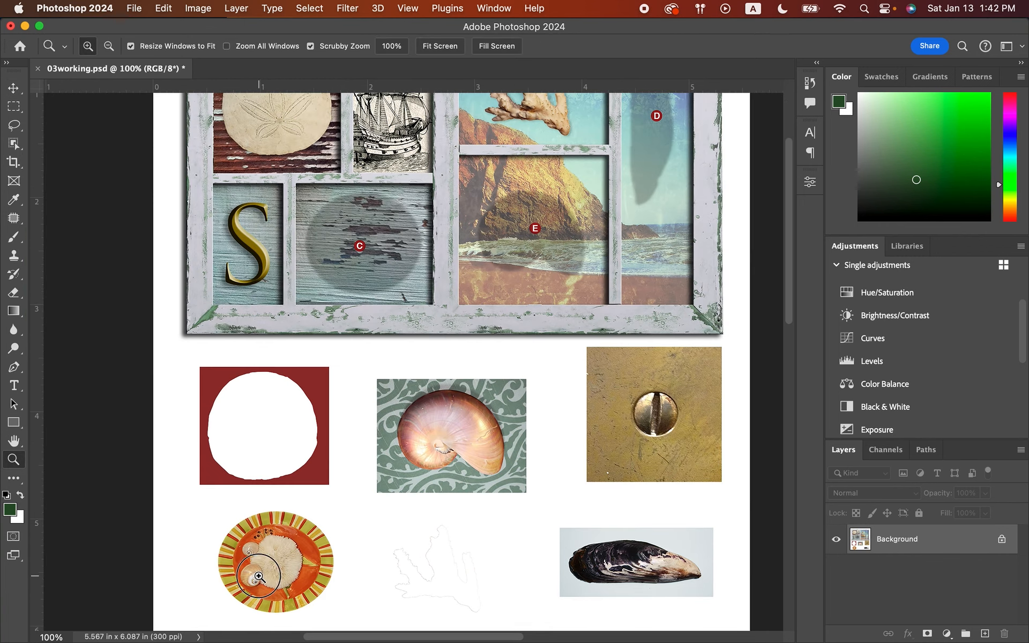
{"action": "left_click", "coordinate": [260, 577]}
{"action": "scroll", "coordinate": [260, 576], "scroll_direction": "down", "scroll_amount": 3}
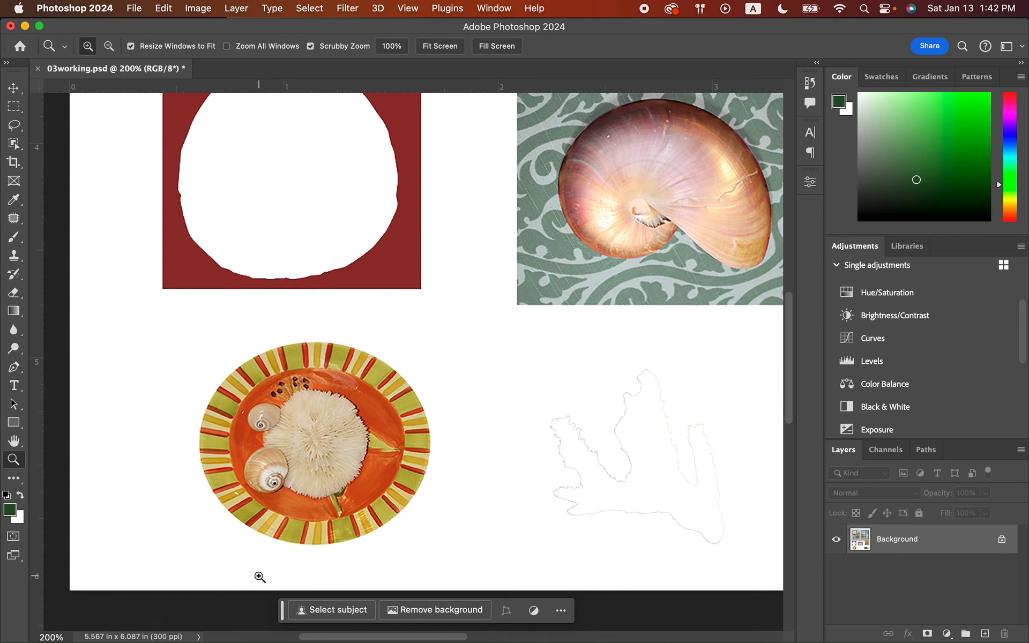
{"action": "left_click", "coordinate": [322, 459]}
{"action": "scroll", "coordinate": [325, 457], "scroll_direction": "down", "scroll_amount": 3}
{"action": "scroll", "coordinate": [324, 456], "scroll_direction": "left", "scroll_amount": 2}
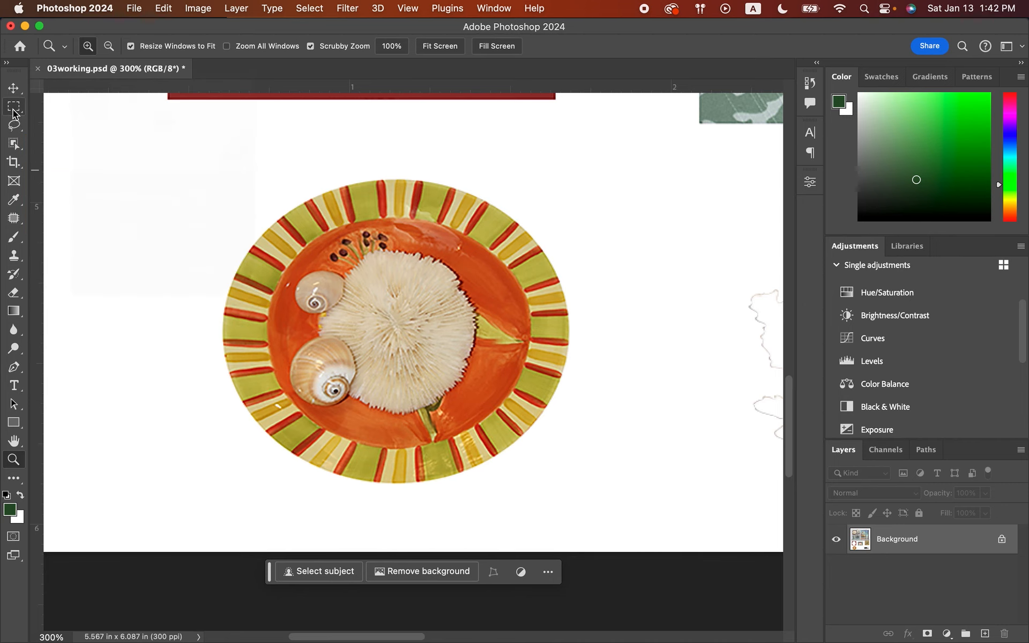
{"action": "left_click_drag", "start_coordinate": [14, 110], "coordinate": [65, 122]}
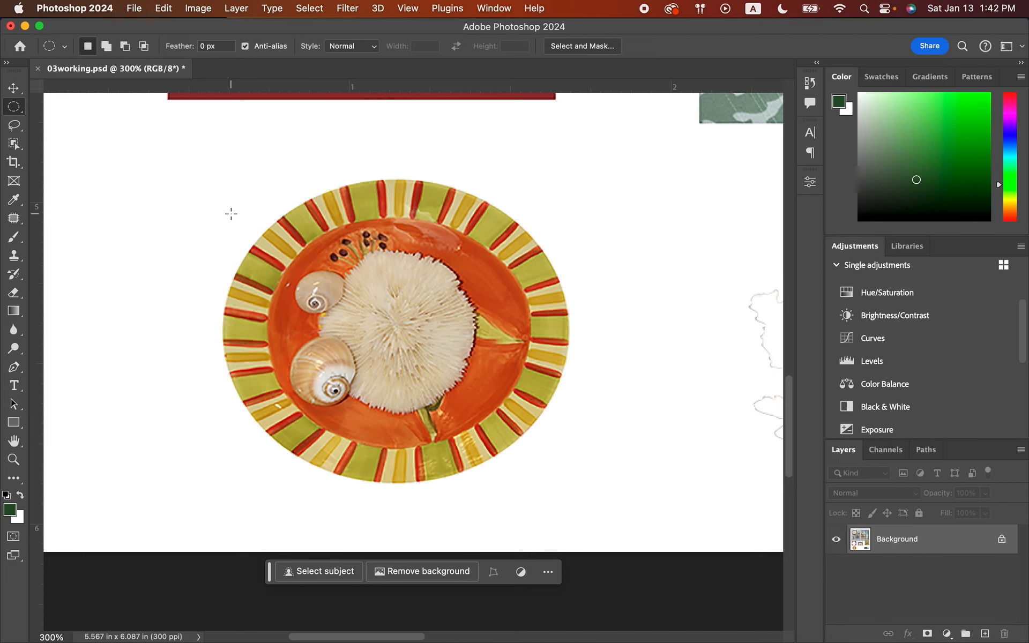
{"action": "left_click_drag", "start_coordinate": [231, 213], "coordinate": [569, 484]}
{"action": "key", "text": "space"}
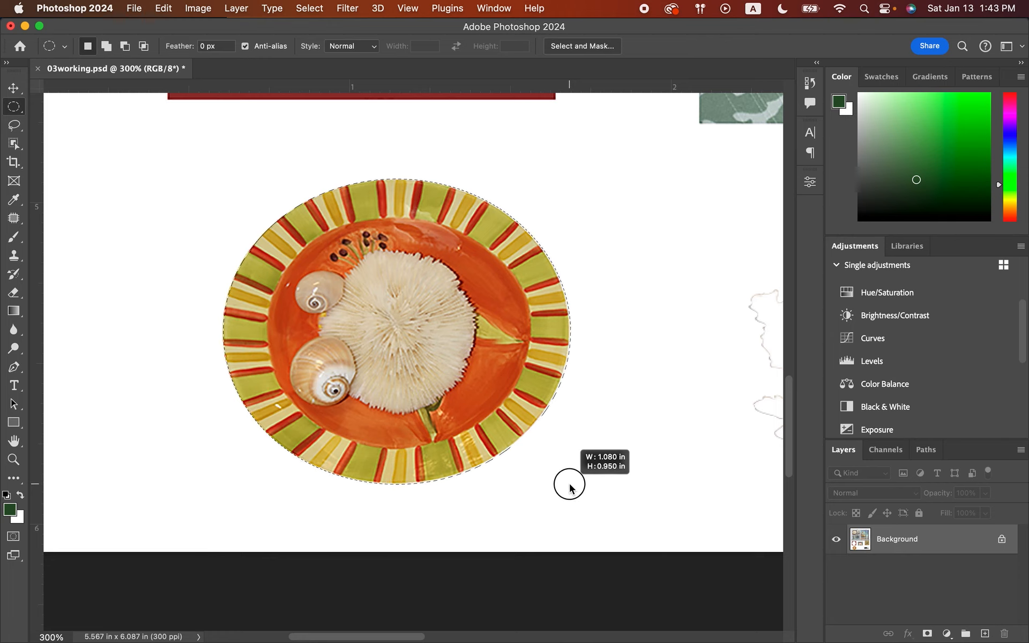
{"action": "left_click_drag", "start_coordinate": [570, 485], "coordinate": [570, 485]}
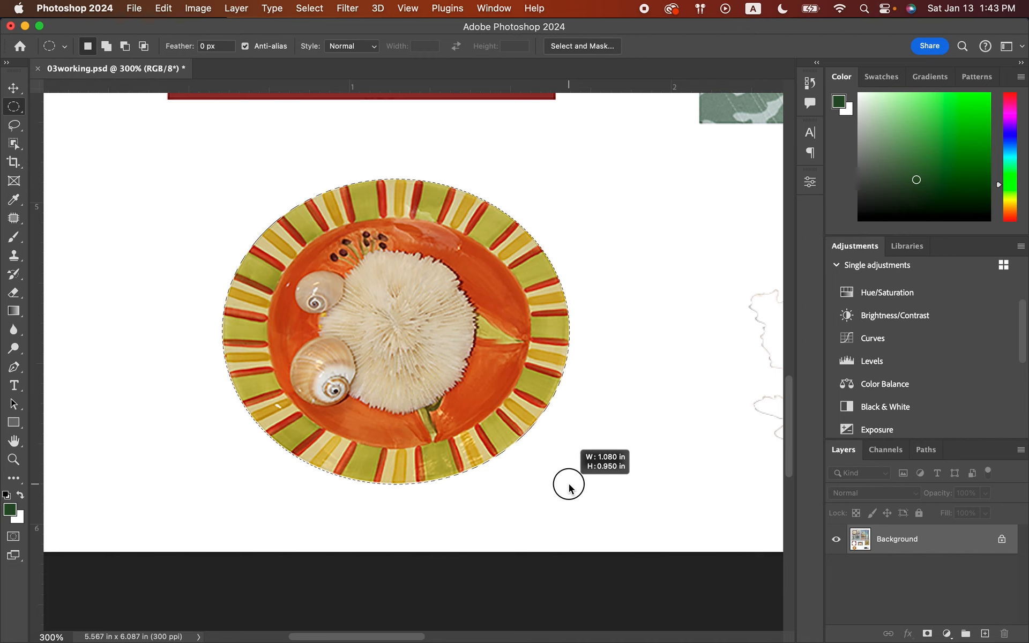
{"action": "left_click_drag", "start_coordinate": [570, 486], "coordinate": [569, 485]}
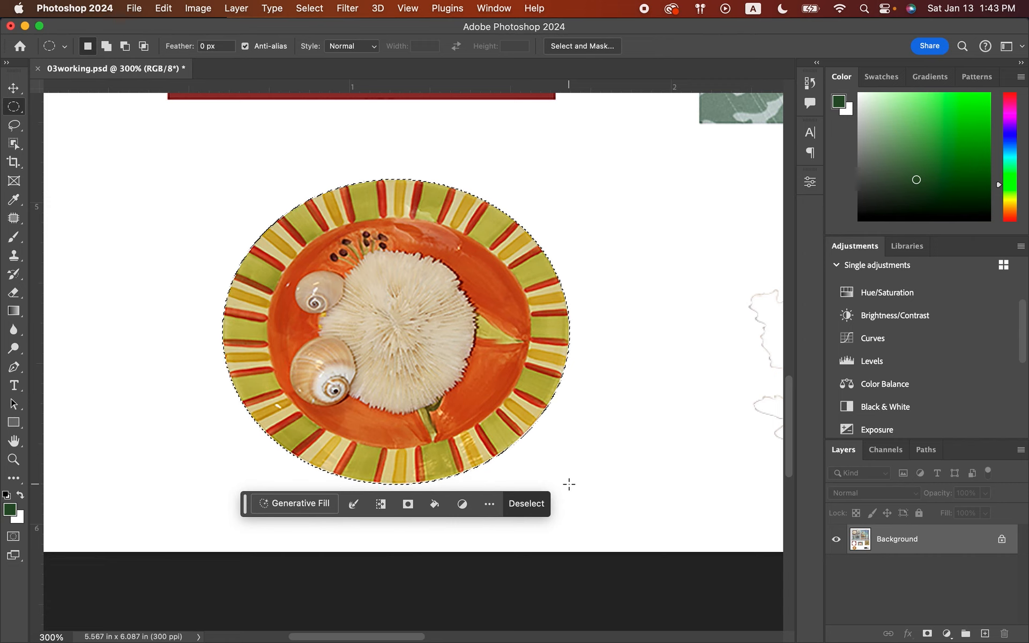
Move the selected plate of shells onto the shadow marked C in the frame.
{"action": "left_click", "coordinate": [14, 459]}
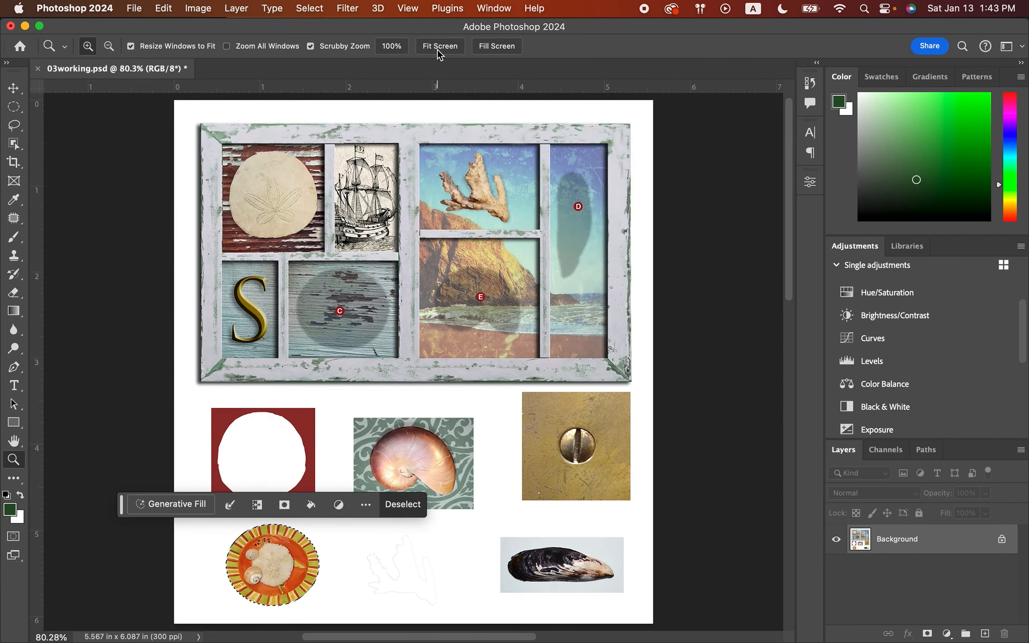
{"action": "left_click", "coordinate": [438, 47]}
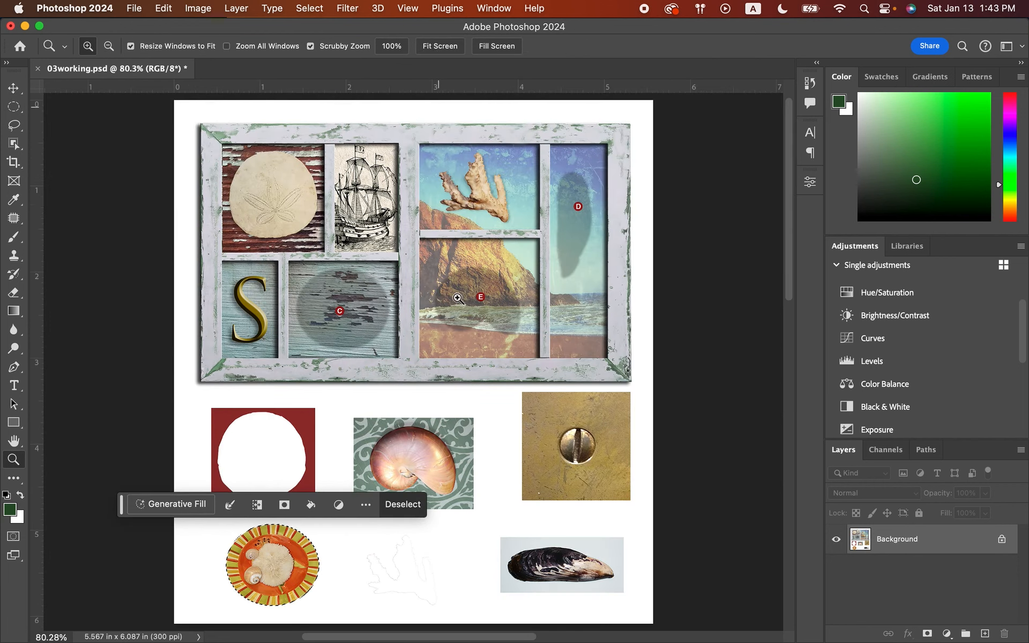
{"action": "left_click", "coordinate": [16, 92]}
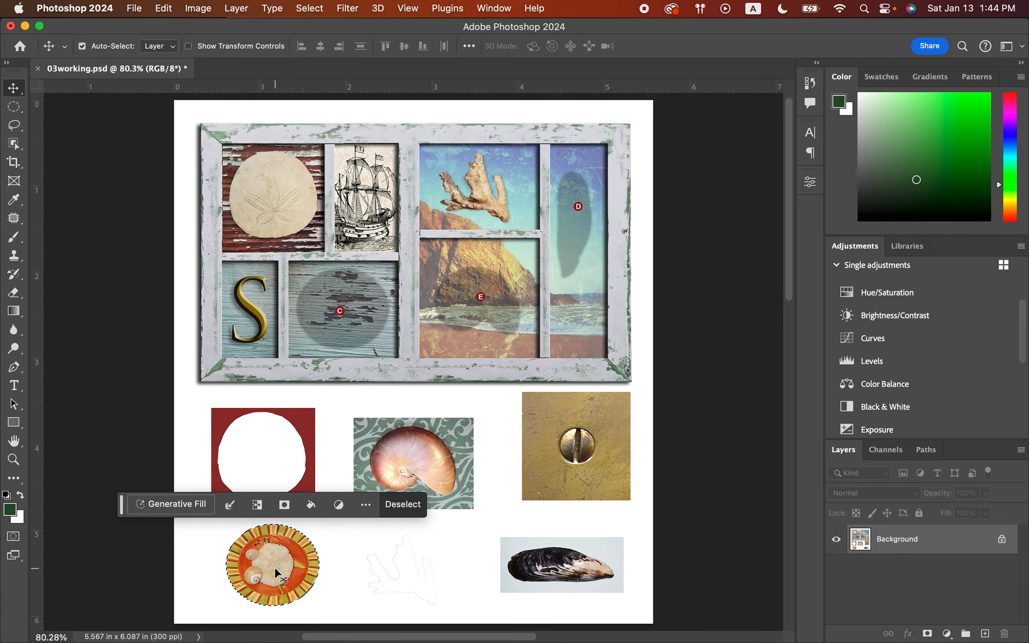
{"action": "left_click_drag", "start_coordinate": [274, 566], "coordinate": [343, 312]}
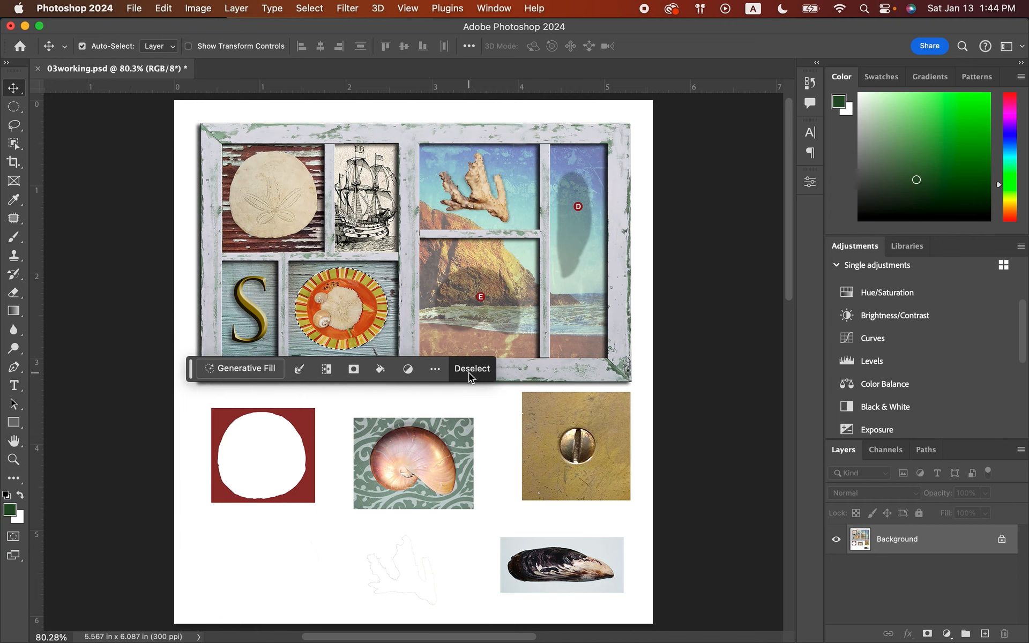
Nudge the plate horizontally until it is centred in its pane, clear the selection and save the document.
{"action": "key", "text": "shift+Right"}
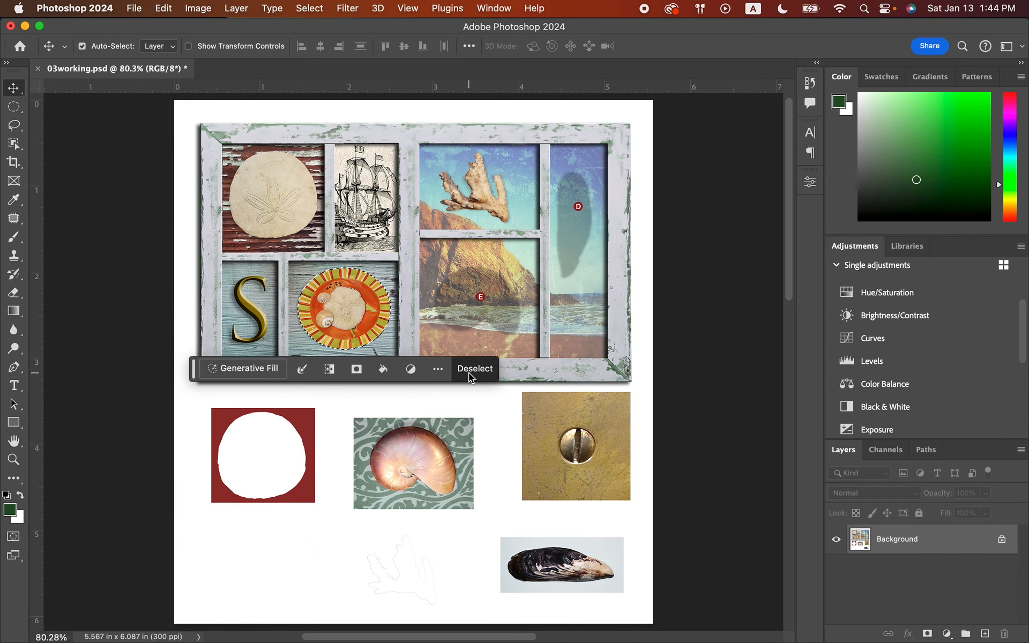
{"action": "key", "text": "shift+Left"}
{"action": "key", "text": "shift+Left"}
{"action": "key", "text": "shift+Left"}
{"action": "key", "text": "shift+Left"}
{"action": "key", "text": "shift+Left"}
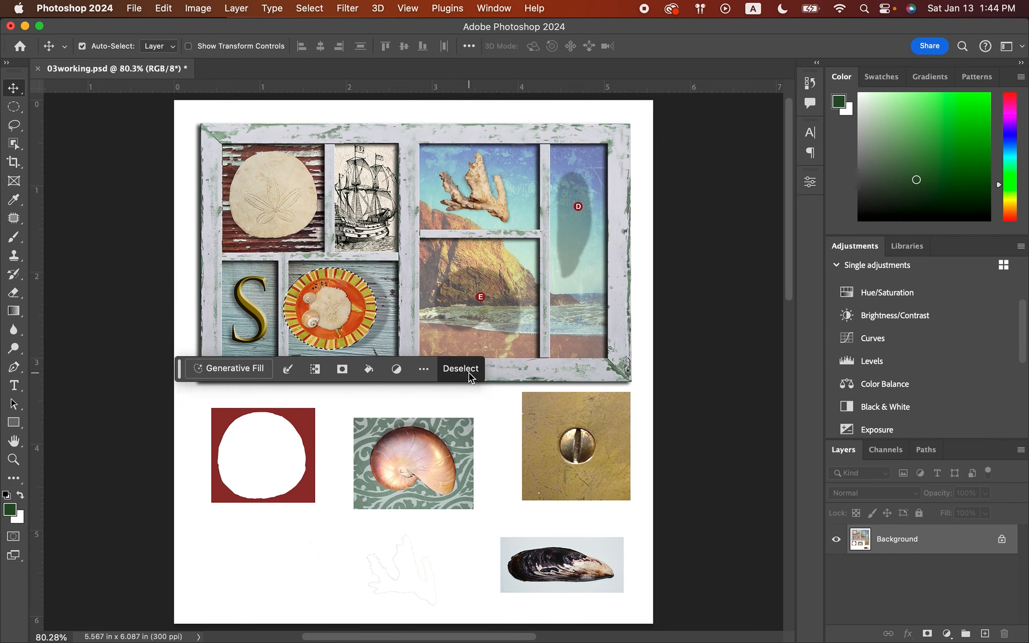
{"action": "key", "text": "shift+Right"}
{"action": "key", "text": "shift+Right"}
{"action": "key", "text": "shift+Right"}
{"action": "key", "text": "shift+Right"}
{"action": "key", "text": "Right"}
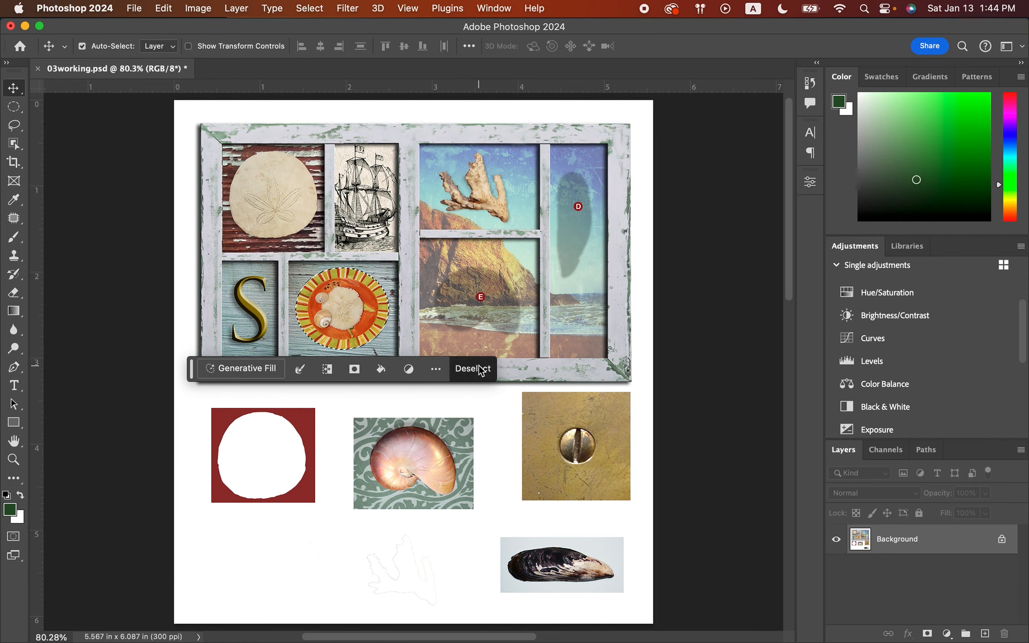
{"action": "left_click", "coordinate": [478, 365]}
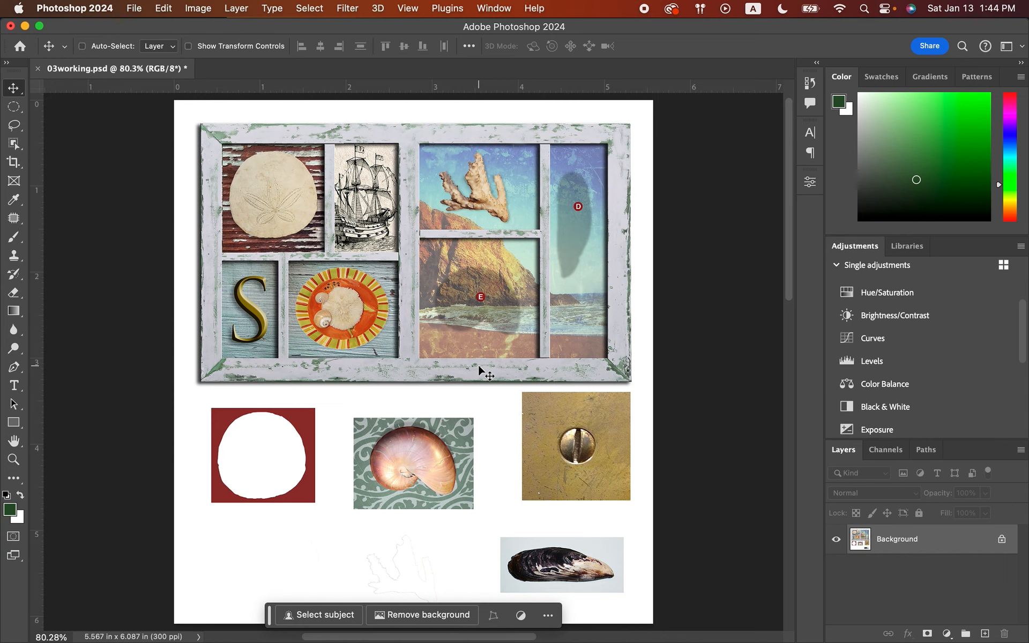
{"action": "key", "text": "super+s"}
Magnify the mussel shell to 300% and activate the Lasso tool.
{"action": "left_click", "coordinate": [13, 460]}
{"action": "left_click", "coordinate": [530, 559]}
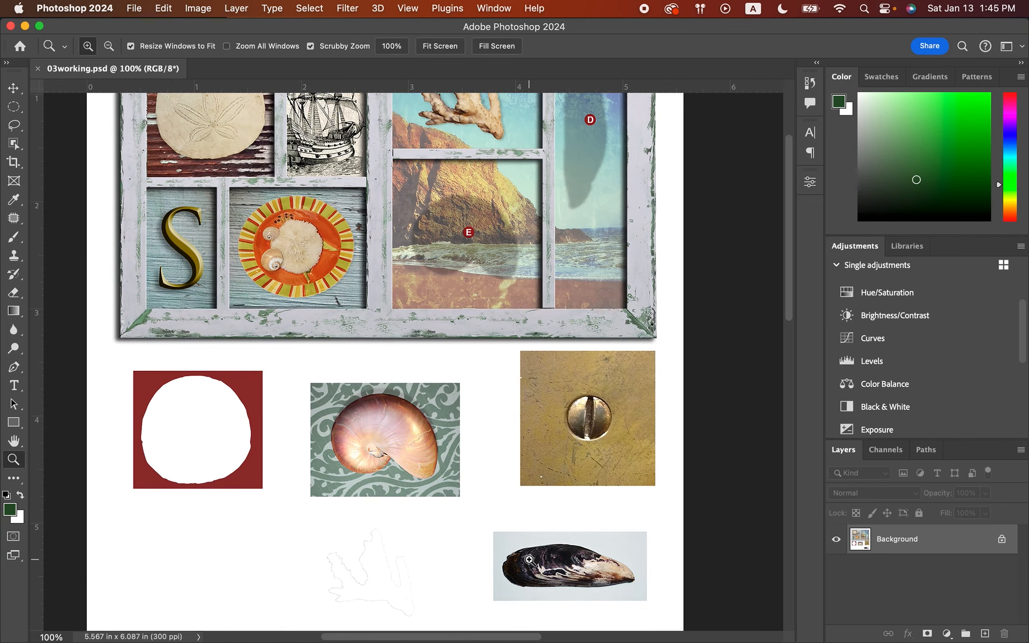
{"action": "left_click", "coordinate": [530, 559]}
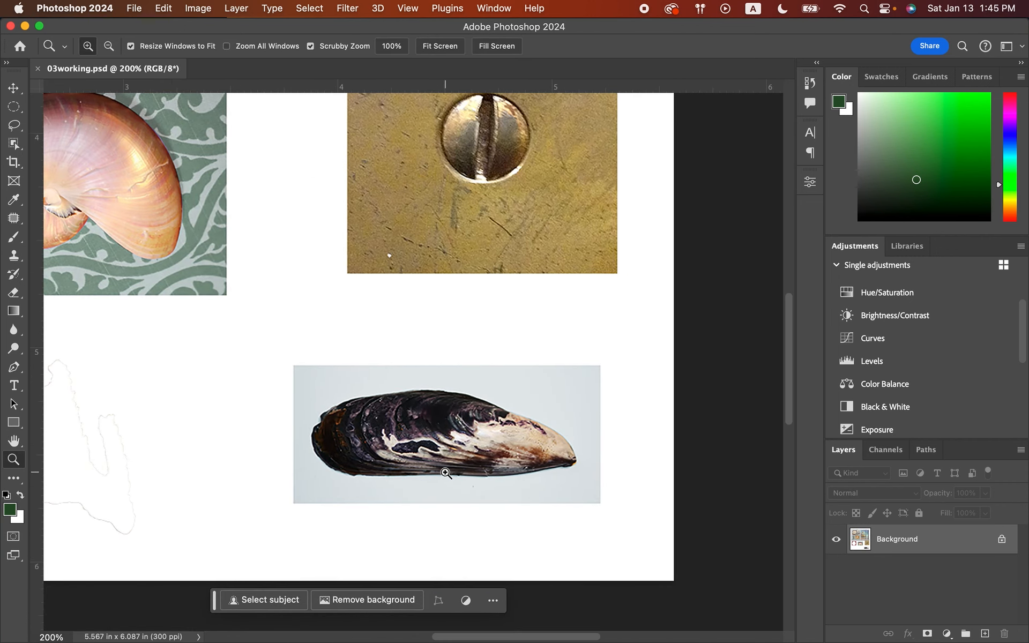
{"action": "left_click", "coordinate": [446, 473]}
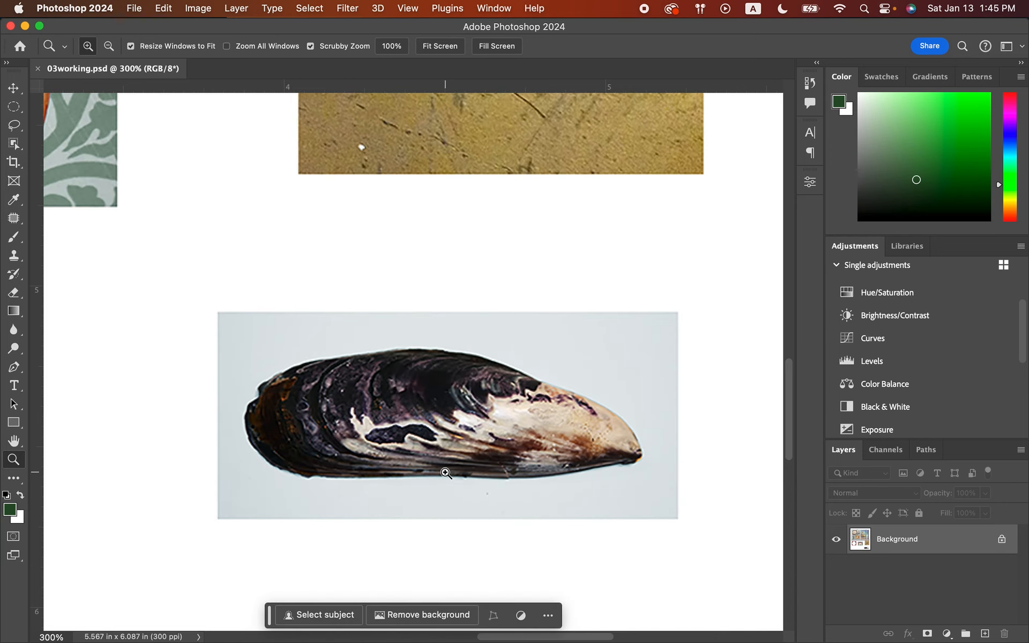
{"action": "left_click", "coordinate": [14, 143]}
{"action": "left_click", "coordinate": [13, 126]}
{"action": "left_click", "coordinate": [12, 128]}
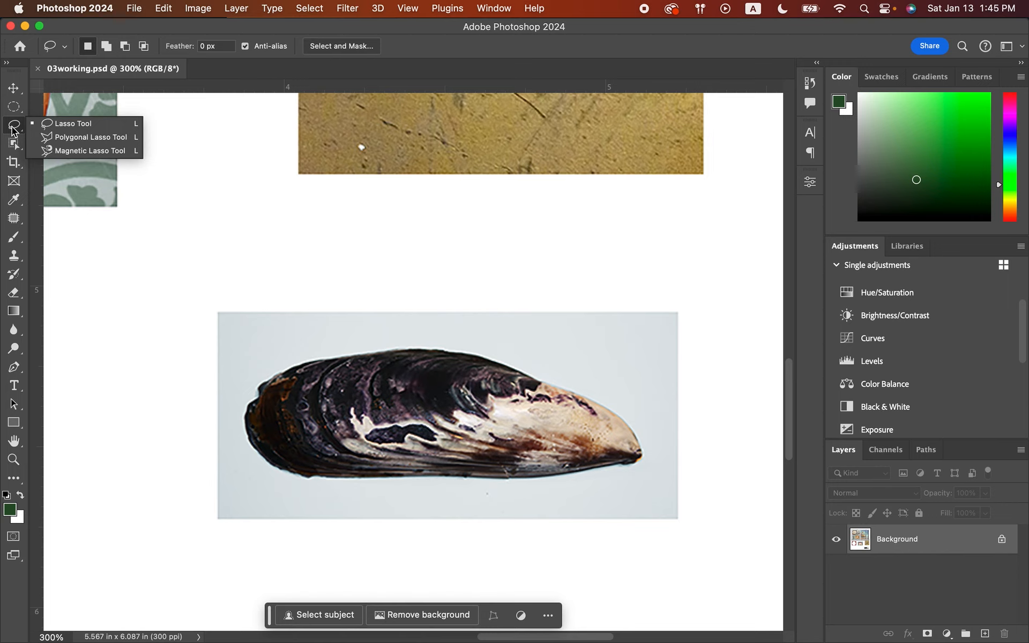
{"action": "left_click", "coordinate": [63, 125]}
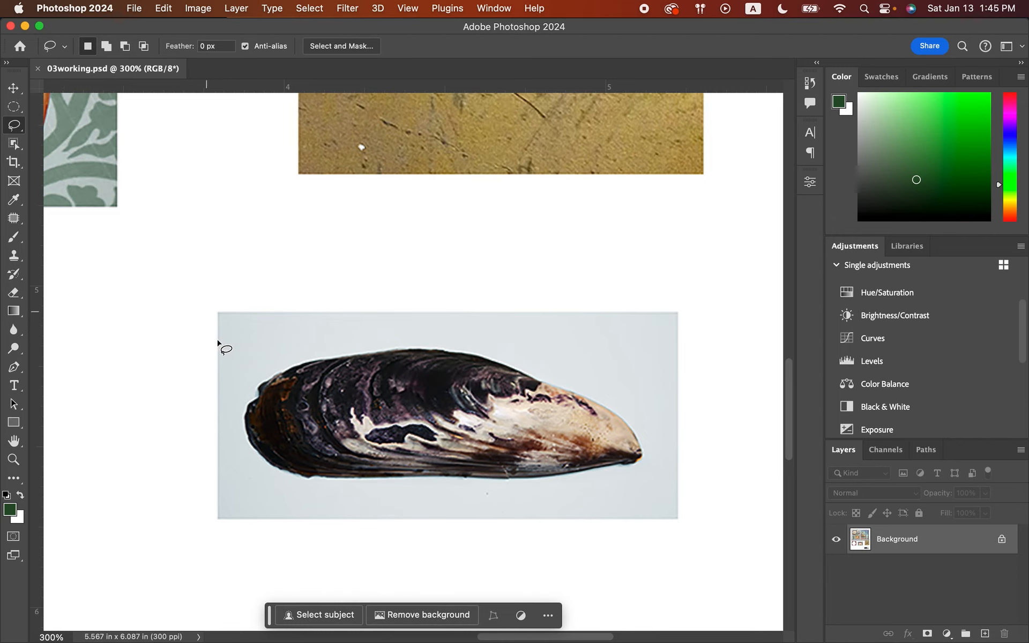
Try tracing the mussel shell's outline freehand with the Lasso tool, clearing each partial selection.
{"action": "mouse_move", "coordinate": [250, 403]}
{"action": "left_mouse_down"}
{"action": "mouse_move", "coordinate": [263, 382]}
{"action": "mouse_move", "coordinate": [305, 364]}
{"action": "mouse_move", "coordinate": [318, 335]}
{"action": "mouse_move", "coordinate": [334, 355]}
{"action": "mouse_move", "coordinate": [381, 362]}
{"action": "left_mouse_up"}
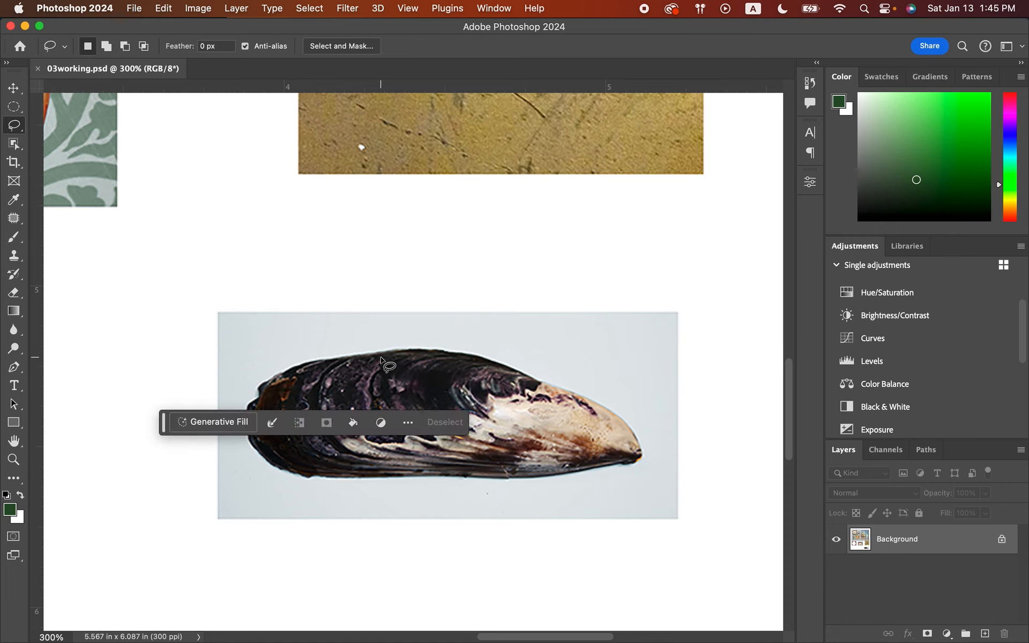
{"action": "key", "text": "super+d"}
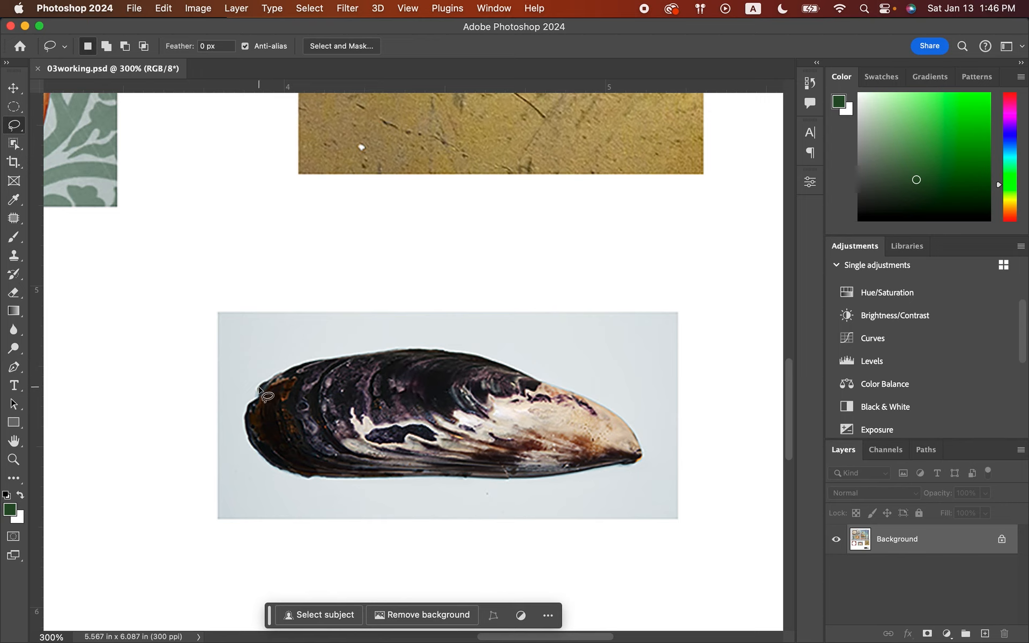
{"action": "mouse_move", "coordinate": [259, 388]}
{"action": "left_mouse_down"}
{"action": "mouse_move", "coordinate": [264, 375]}
{"action": "mouse_move", "coordinate": [325, 361]}
{"action": "left_mouse_up"}
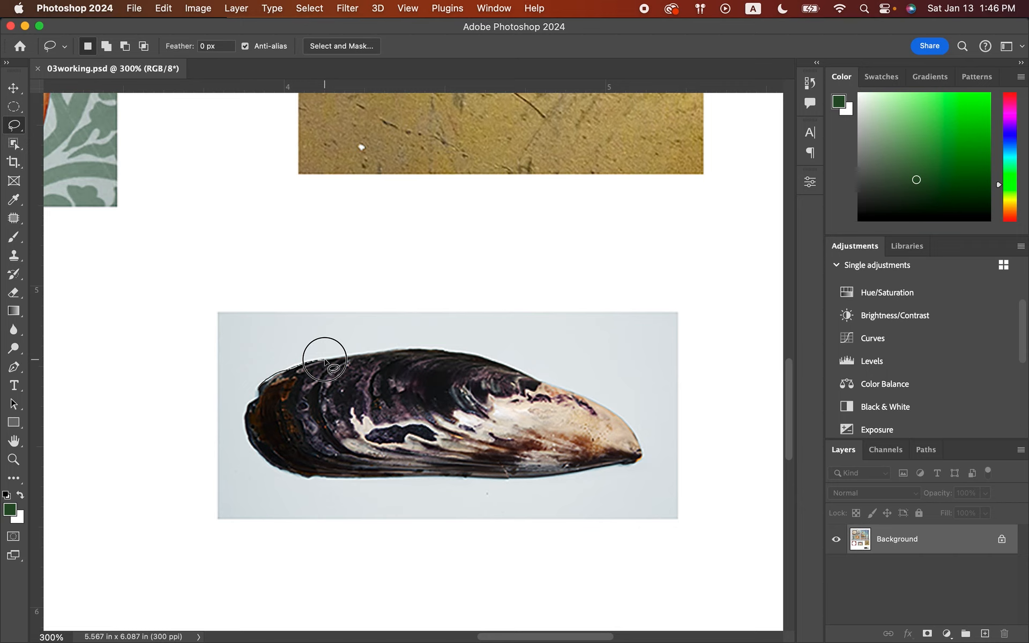
{"action": "key", "text": "alt"}
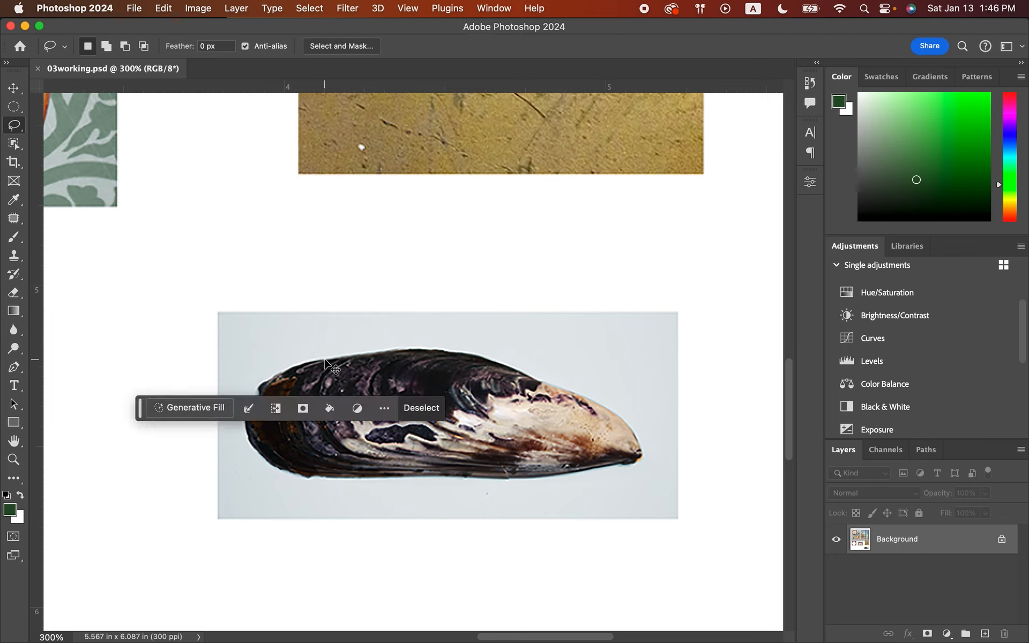
{"action": "left_click", "coordinate": [325, 361]}
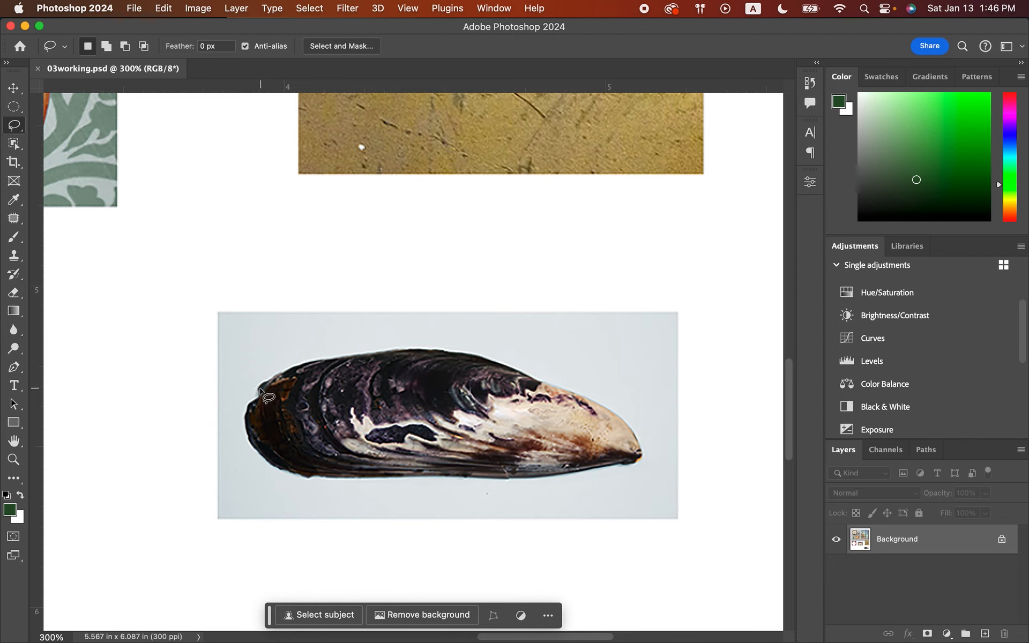
{"action": "mouse_move", "coordinate": [260, 389]}
{"action": "left_mouse_down"}
{"action": "mouse_move", "coordinate": [317, 359]}
{"action": "mouse_move", "coordinate": [402, 350]}
{"action": "mouse_move", "coordinate": [543, 372]}
{"action": "mouse_move", "coordinate": [542, 385]}
{"action": "mouse_move", "coordinate": [588, 391]}
{"action": "mouse_move", "coordinate": [645, 442]}
{"action": "mouse_move", "coordinate": [643, 464]}
{"action": "mouse_move", "coordinate": [572, 474]}
{"action": "left_mouse_up"}
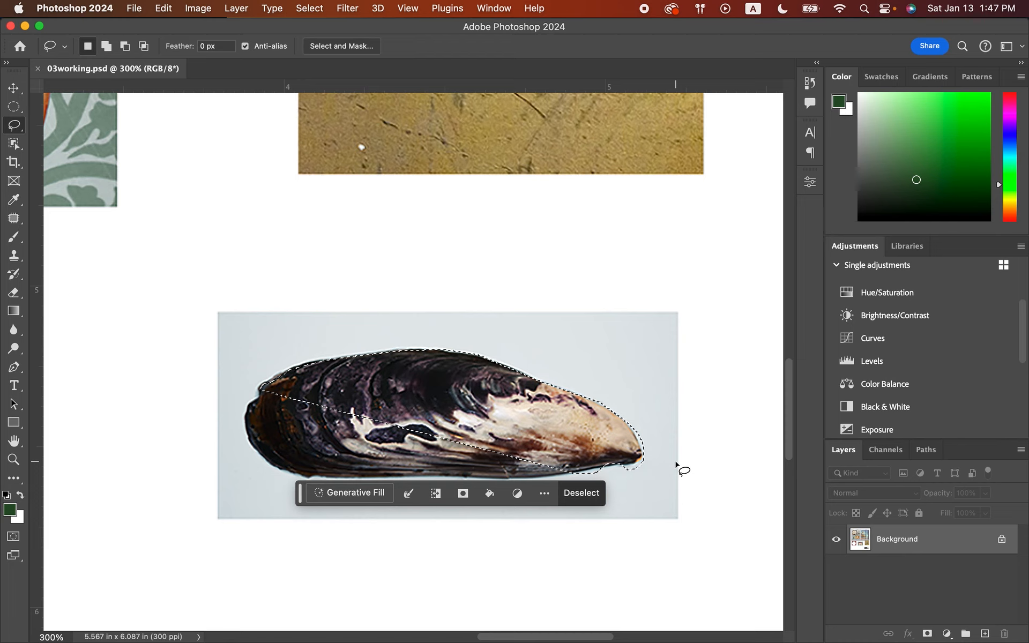
{"action": "key", "text": "super+d"}
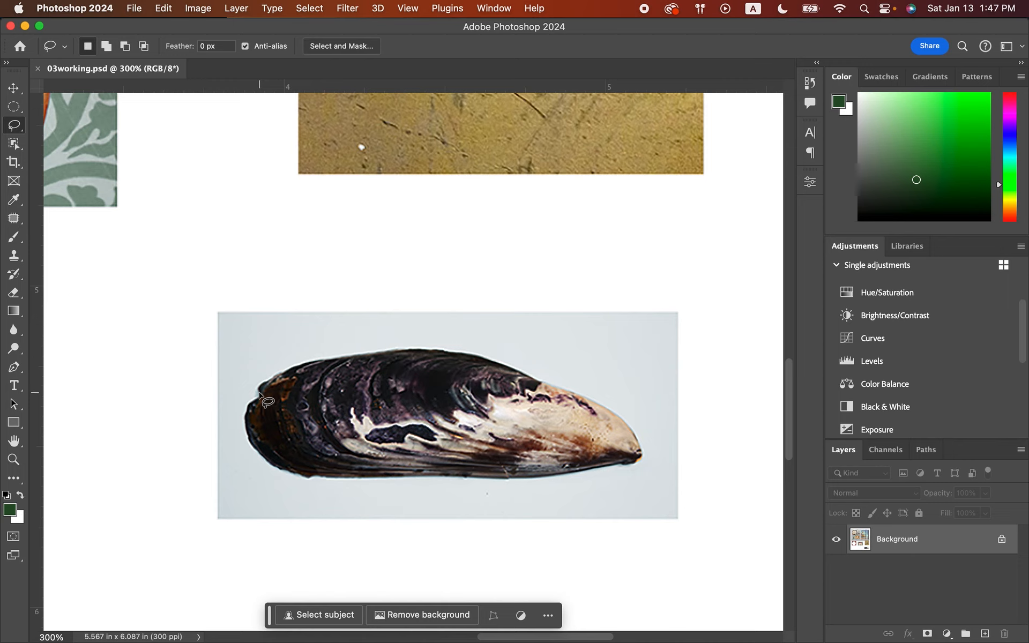
Try tracing the mussel shell's upper edge with the Lasso tool, combining freehand and straight segments, and clear the partial selection.
{"action": "mouse_move", "coordinate": [247, 404]}
{"action": "left_mouse_down"}
{"action": "mouse_move", "coordinate": [262, 383]}
{"action": "mouse_move", "coordinate": [330, 360]}
{"action": "left_mouse_up"}
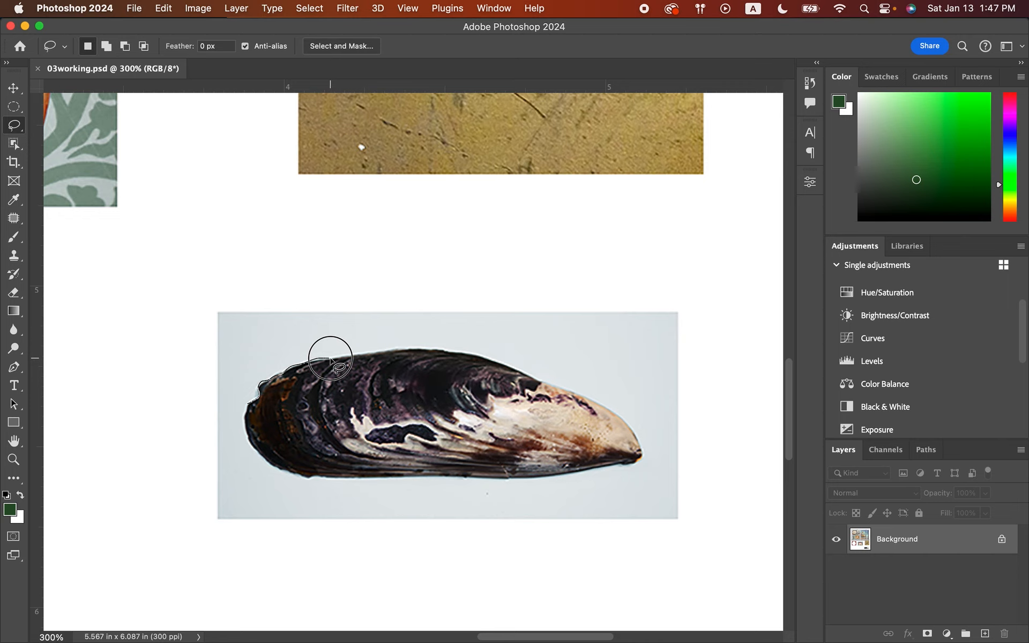
{"action": "left_click_drag", "start_coordinate": [331, 359], "coordinate": [330, 360]}
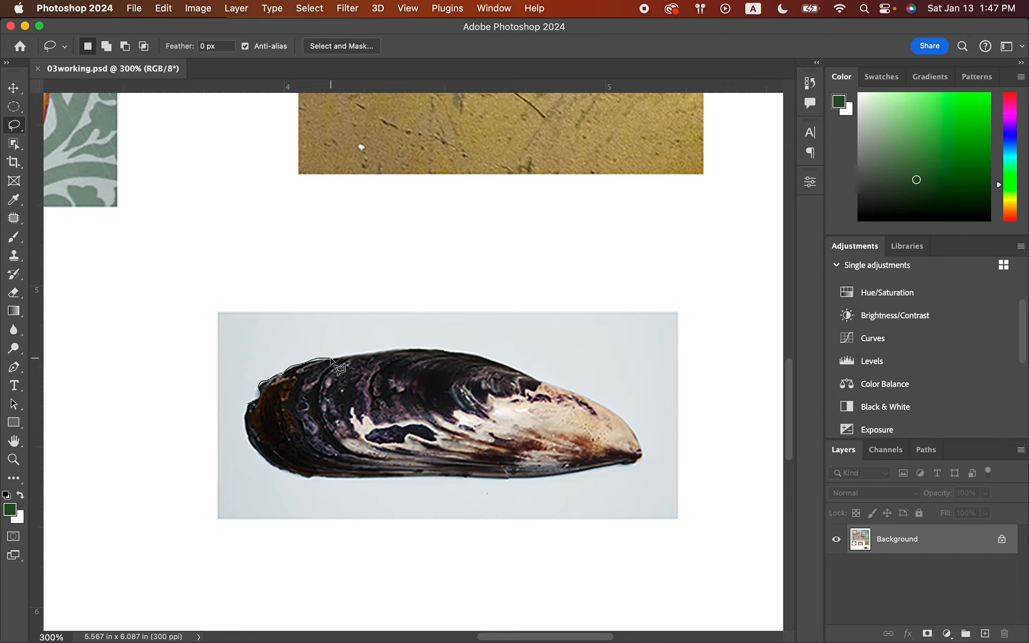
{"action": "left_click", "coordinate": [405, 349], "text": "alt"}
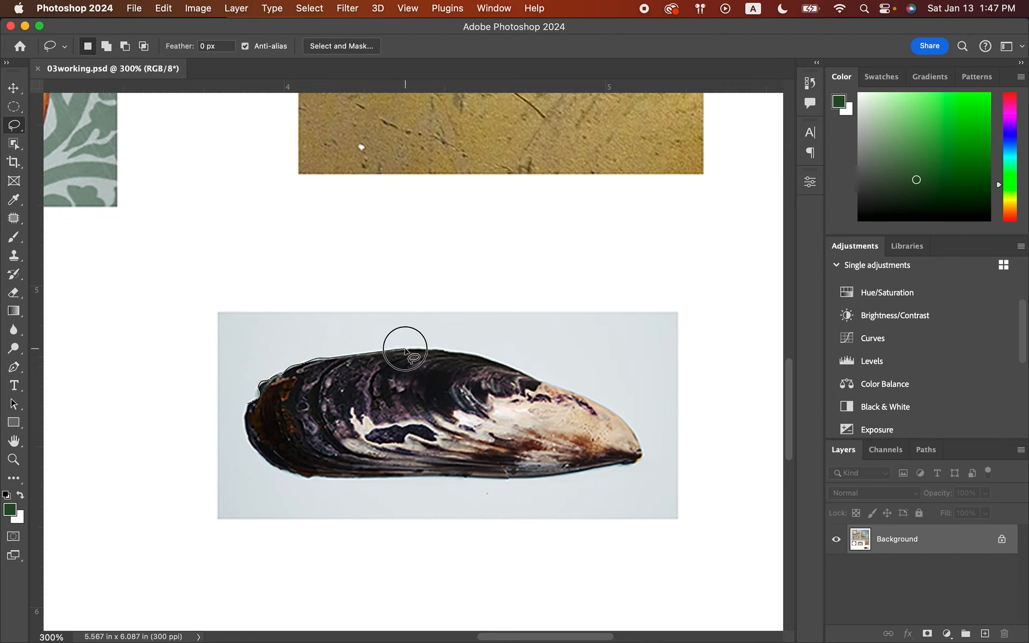
{"action": "left_click", "coordinate": [453, 351], "text": "alt"}
{"action": "left_click", "coordinate": [490, 360], "text": "alt"}
{"action": "left_click", "coordinate": [540, 382], "text": "alt"}
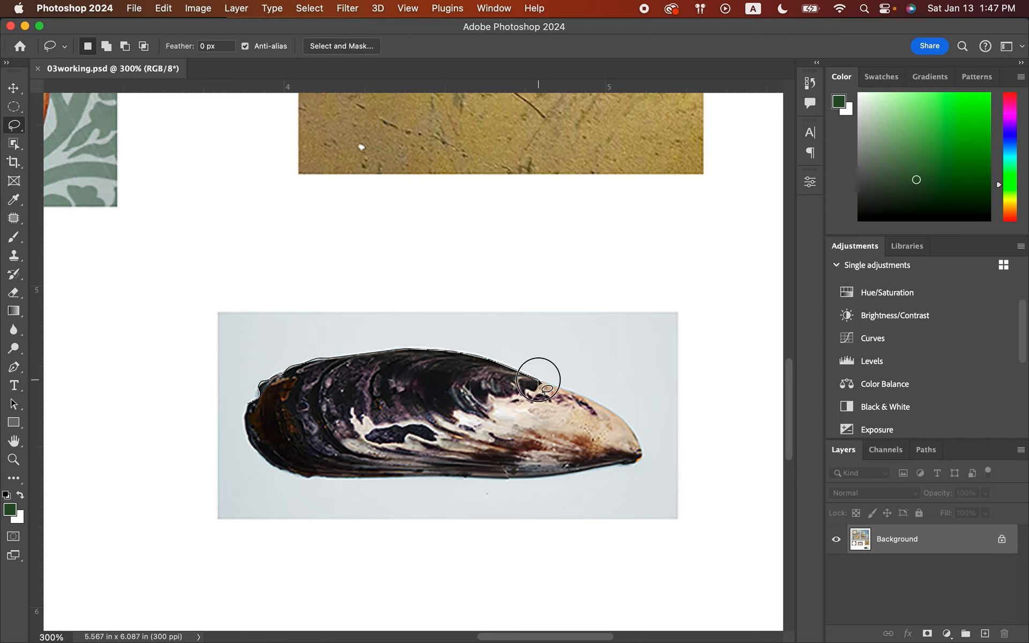
{"action": "left_click", "coordinate": [603, 406], "text": "alt"}
{"action": "key", "text": "alt"}
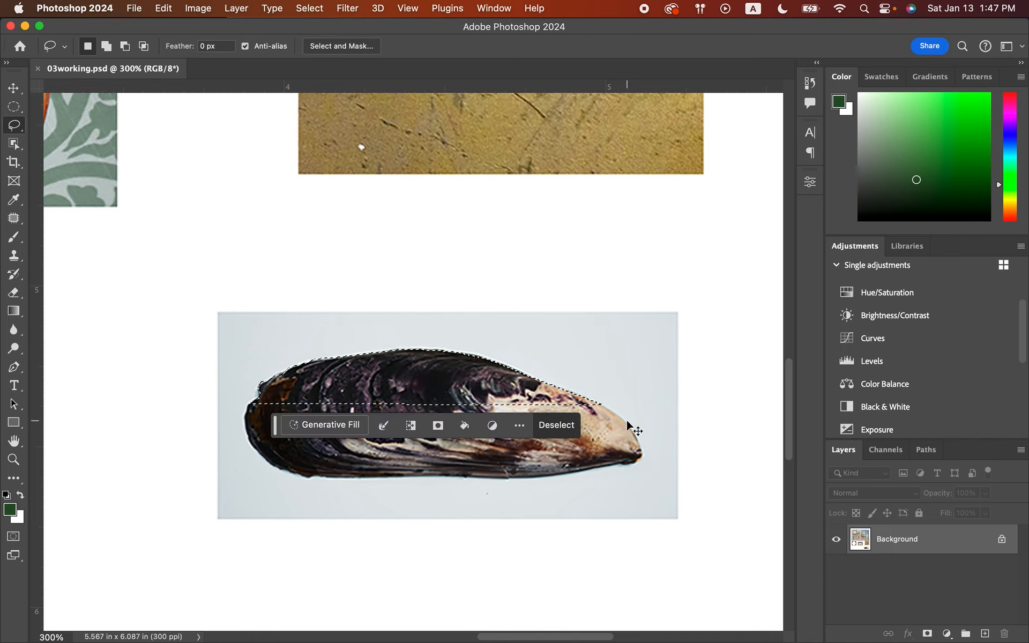
{"action": "left_click", "coordinate": [557, 425]}
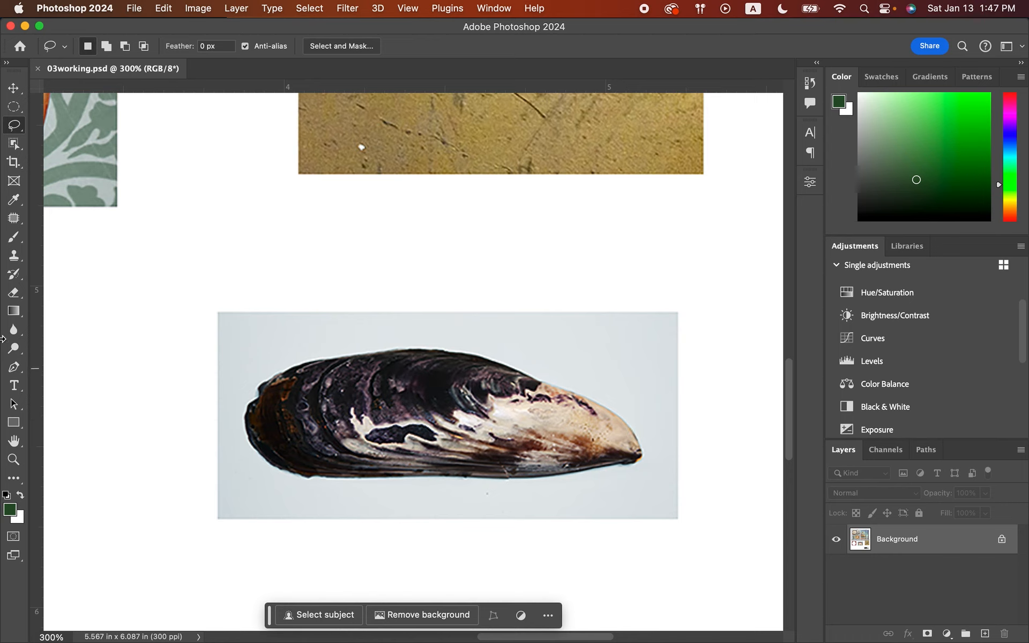
Select the entire mussel shell, including its pale tip, with the Quick Selection tool, and reduce the brush size to 60.
{"action": "left_click", "coordinate": [12, 129]}
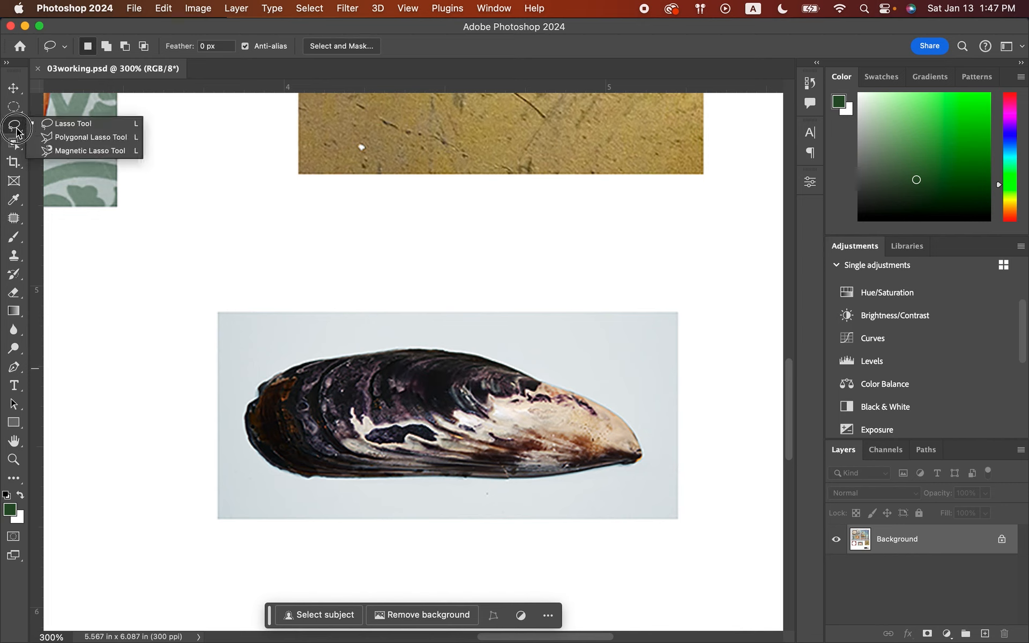
{"action": "left_click", "coordinate": [14, 144]}
{"action": "left_click_drag", "start_coordinate": [14, 144], "coordinate": [54, 159]}
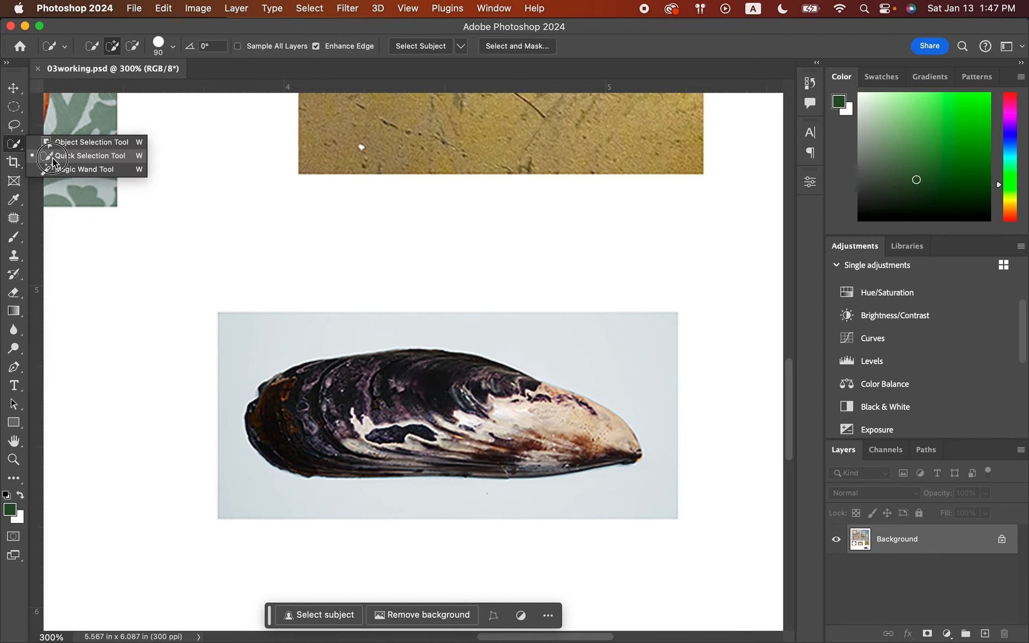
{"action": "left_click", "coordinate": [371, 415]}
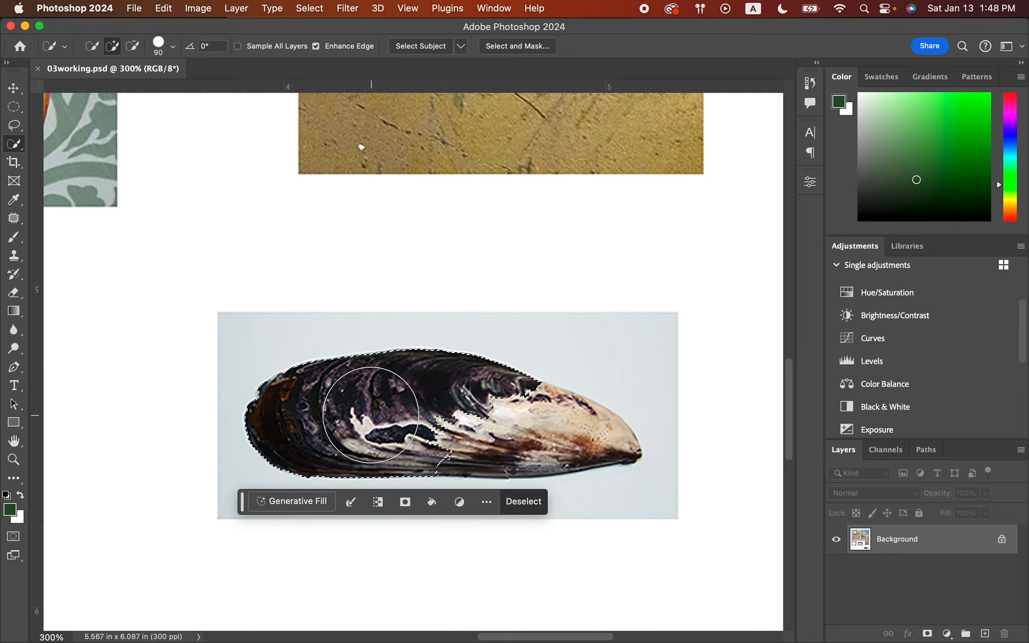
{"action": "mouse_move", "coordinate": [370, 414]}
{"action": "left_mouse_down"}
{"action": "mouse_move", "coordinate": [483, 397]}
{"action": "mouse_move", "coordinate": [490, 423]}
{"action": "left_mouse_up"}
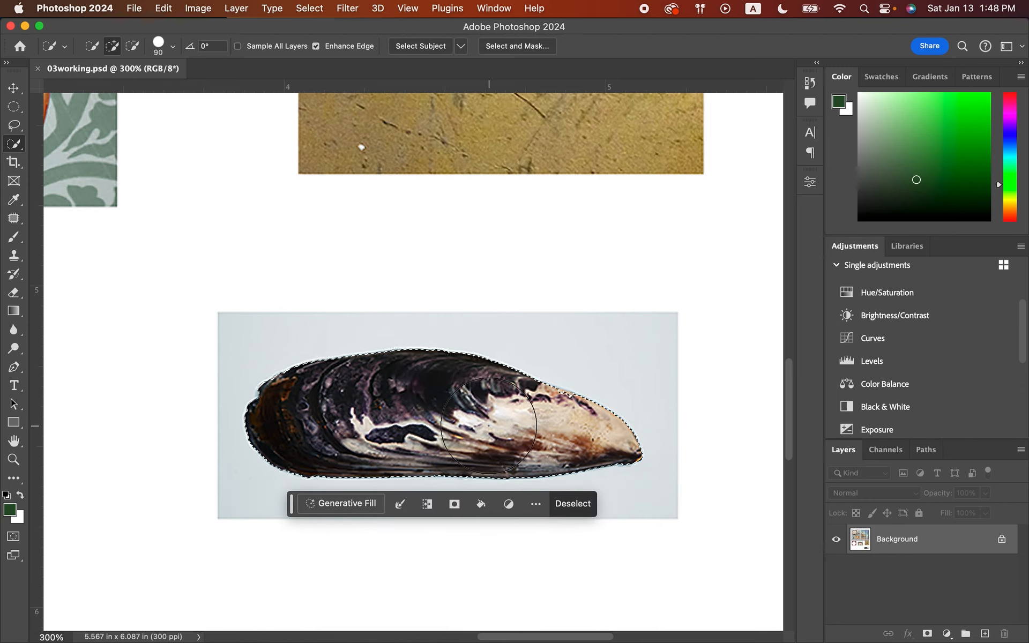
{"action": "key", "text": "bracketleft"}
{"action": "key", "text": "bracketleft"}
{"action": "key", "text": "bracketleft"}
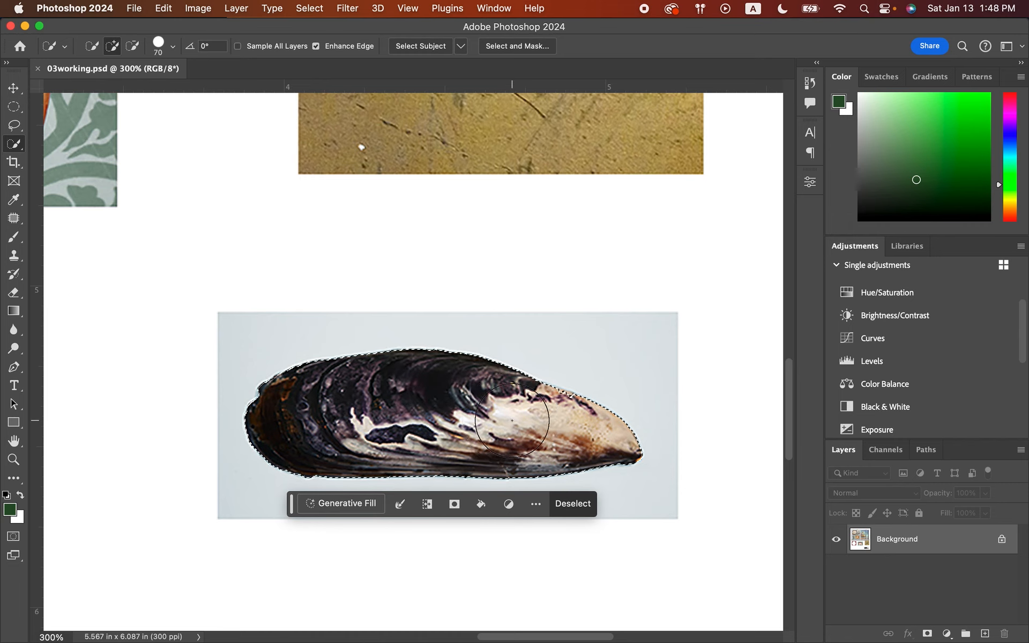
{"action": "left_click", "coordinate": [555, 421]}
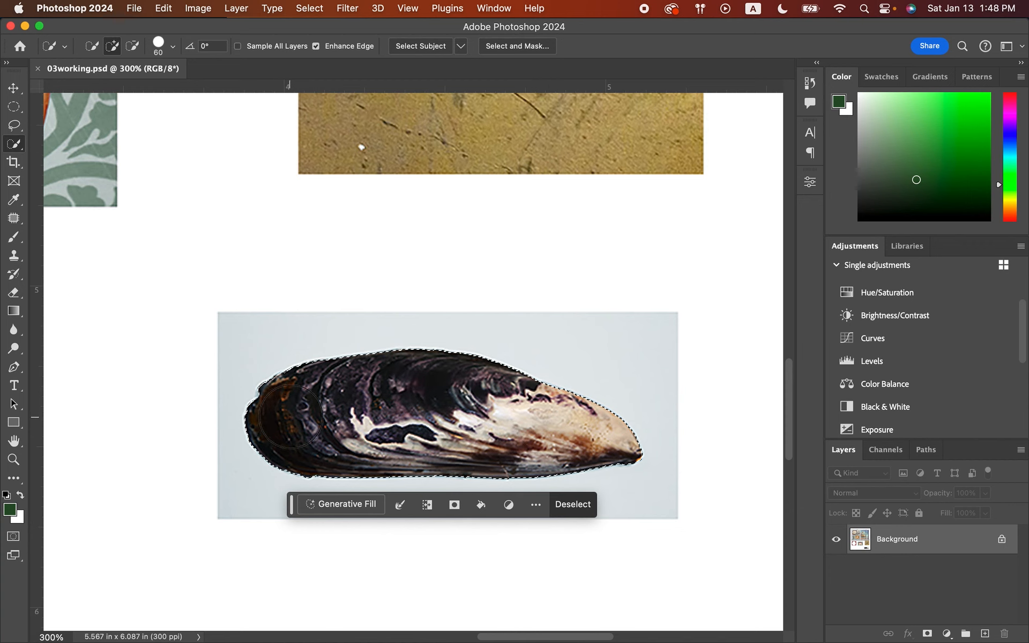
Fit the whole document in view and activate the Move tool for the selected mussel shell.
{"action": "left_click", "coordinate": [15, 88]}
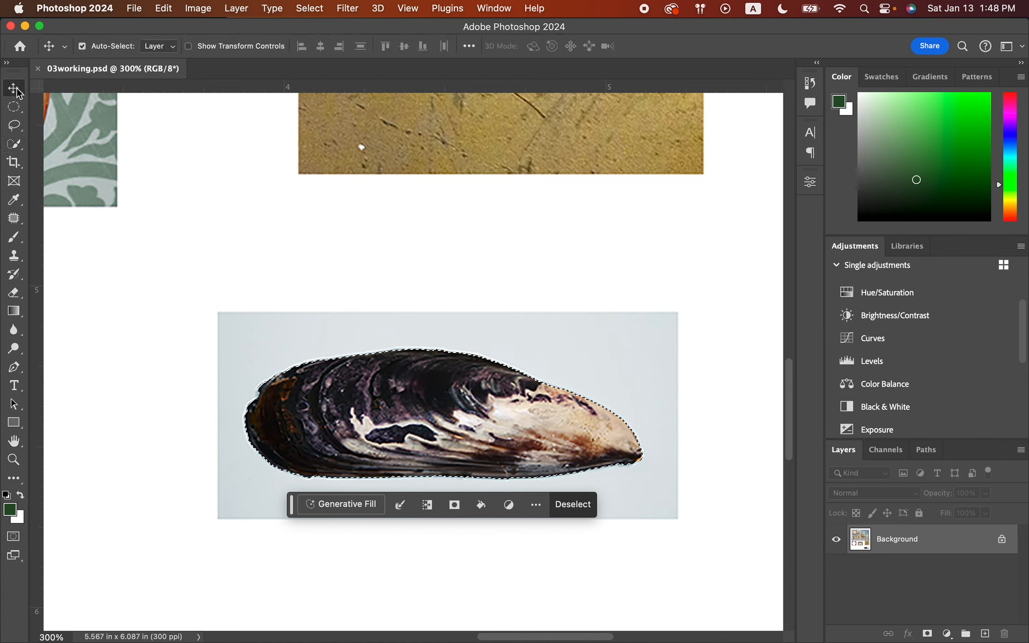
{"action": "left_click", "coordinate": [15, 459]}
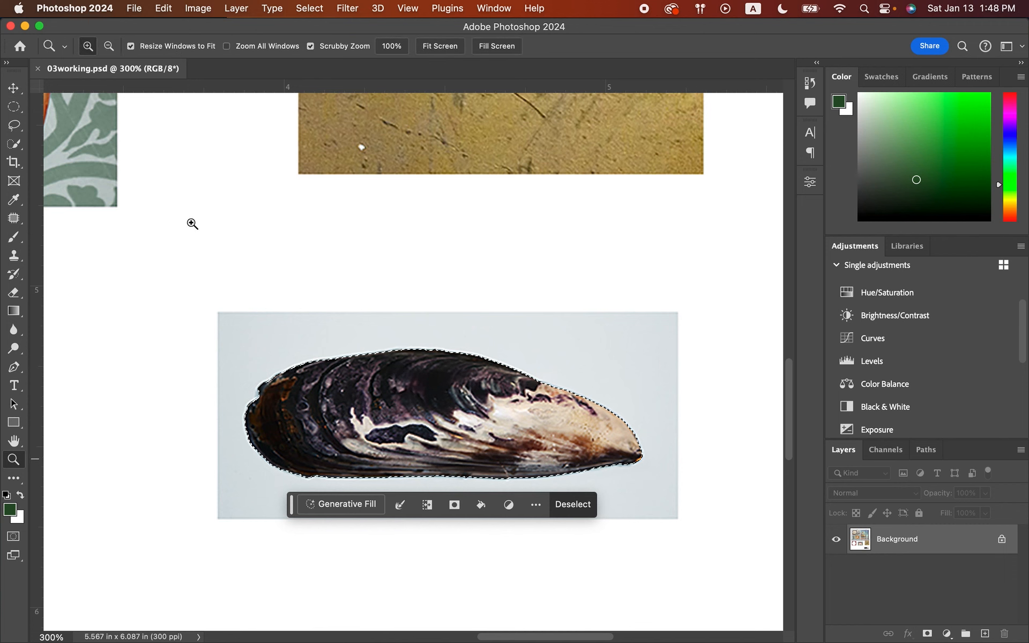
{"action": "left_click", "coordinate": [433, 45]}
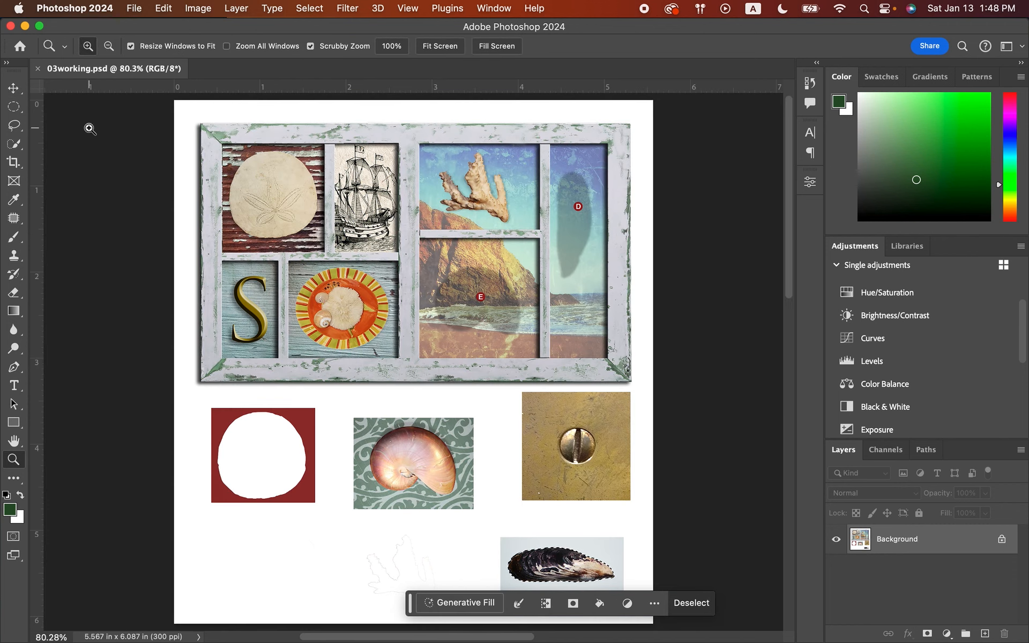
{"action": "left_click", "coordinate": [14, 88]}
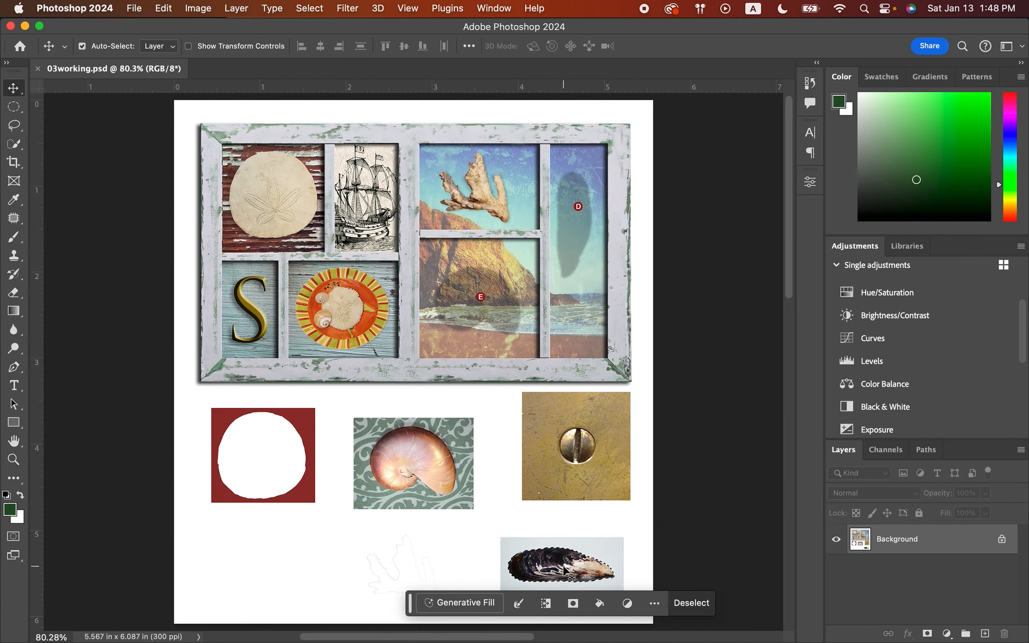